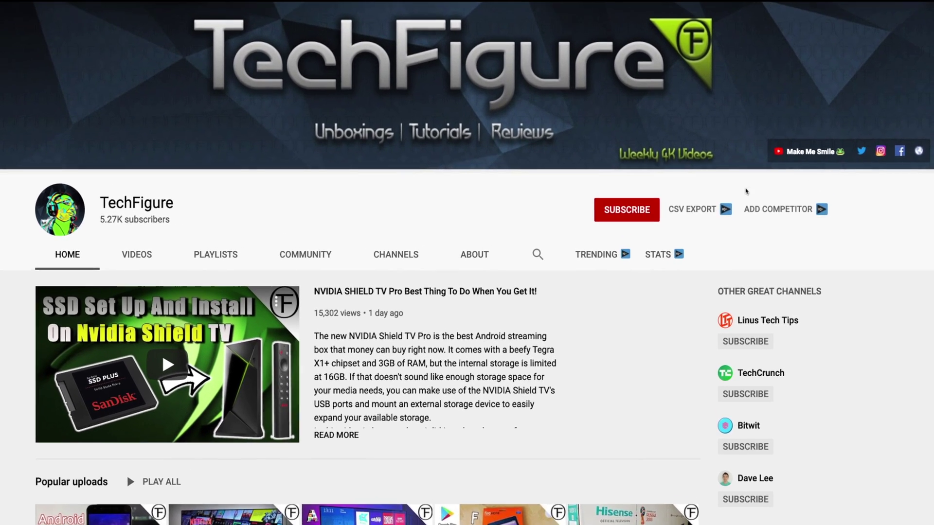
# Step: Subscribe to the TechFigure channel and set its notification bell to All
pyautogui.click(627, 209)
pyautogui.click(650, 209)
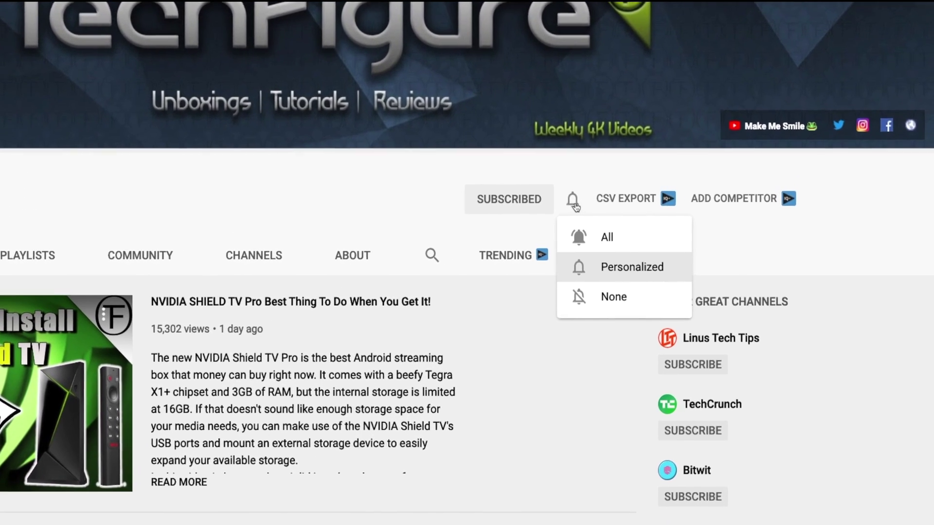
pyautogui.click(594, 237)
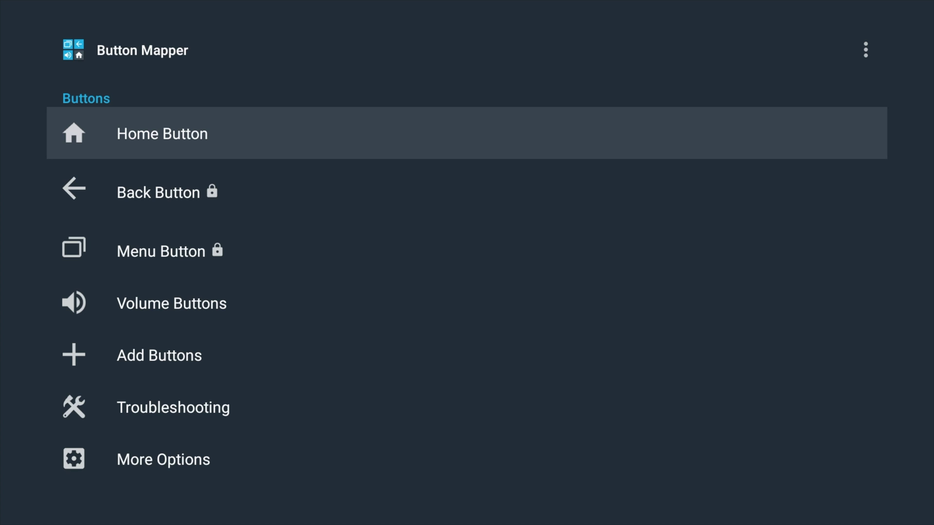
# Step: Turn on Home button customization and map its double tap to Screenshot
pyautogui.press('Return')
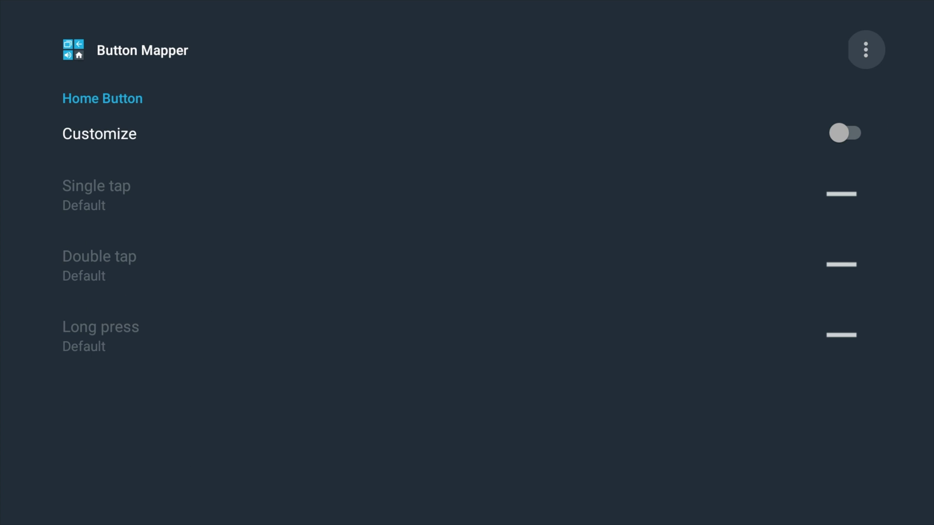
pyautogui.press('Down')
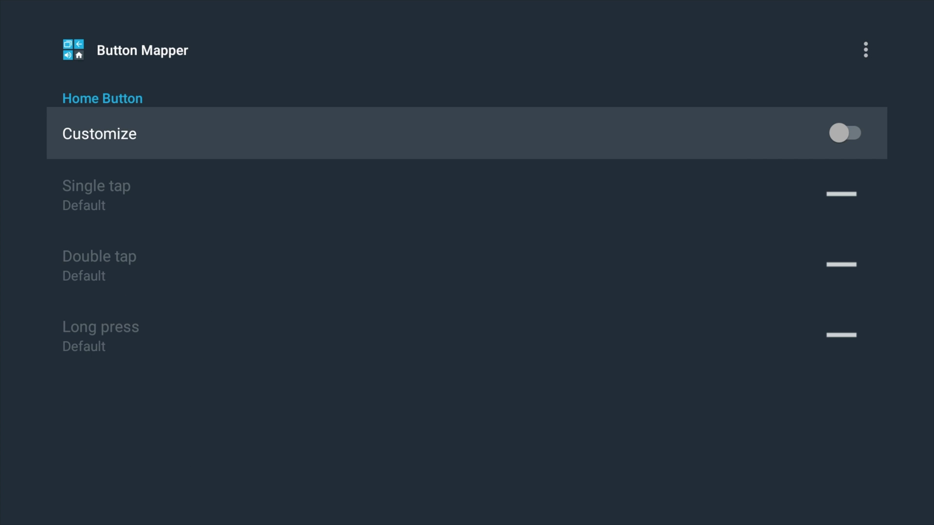
pyautogui.press('Return')
pyautogui.press('Down')
pyautogui.press('Down')
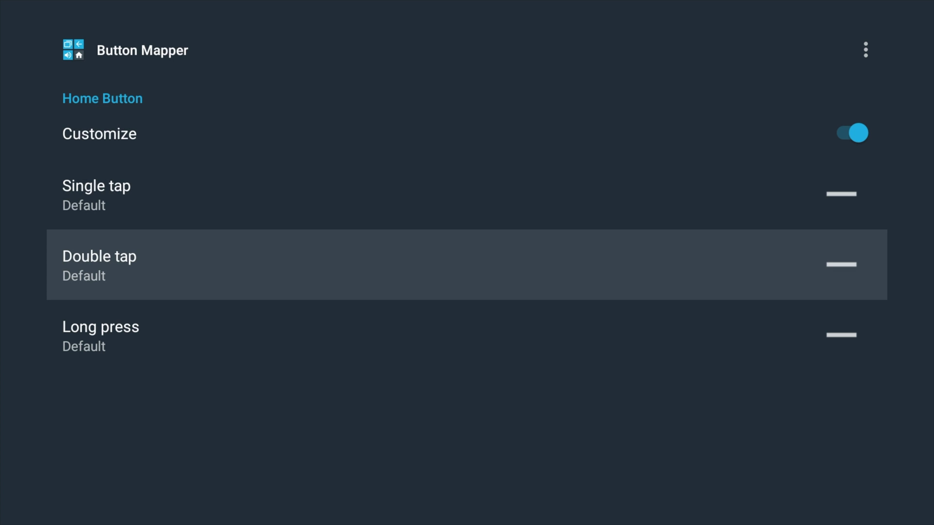
pyautogui.press('Return')
pyautogui.press('Down')
pyautogui.press('Down')
pyautogui.press('Down')
pyautogui.press('Down')
pyautogui.press('Down')
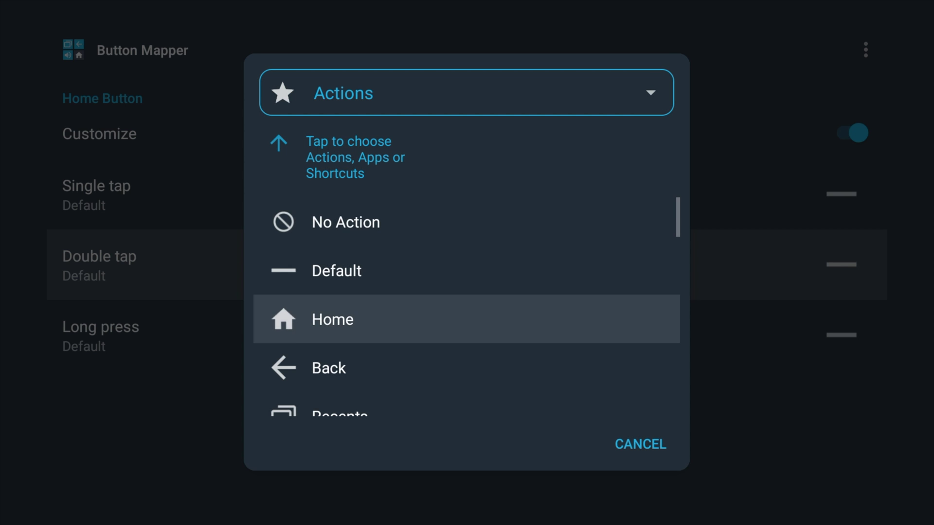
pyautogui.press('Down')
pyautogui.press('Down')
pyautogui.press('Down')
pyautogui.press('Down')
pyautogui.press('Down')
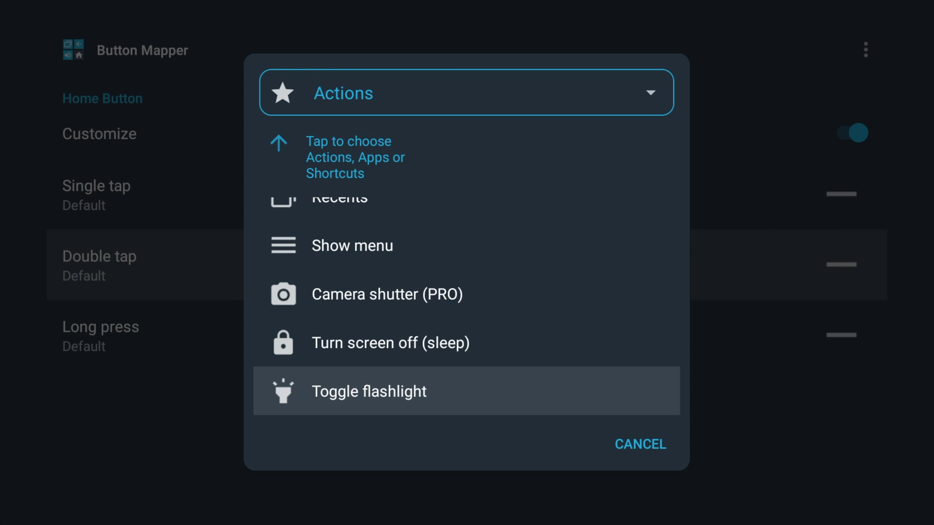
pyautogui.press('Down')
pyautogui.press('Up')
pyautogui.press('Return')
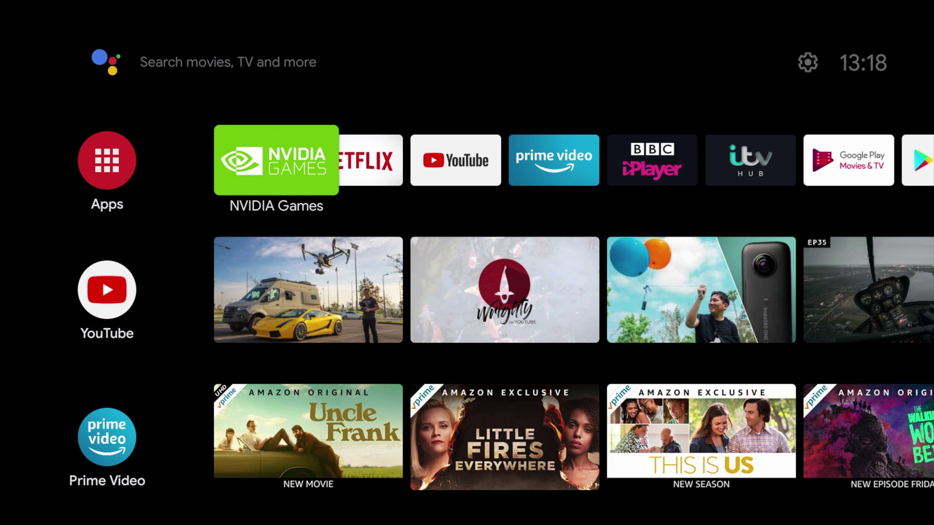
# Step: Test the Home double-tap screenshot, then open Button Mapper's Volume Buttons settings
pyautogui.press('Print')
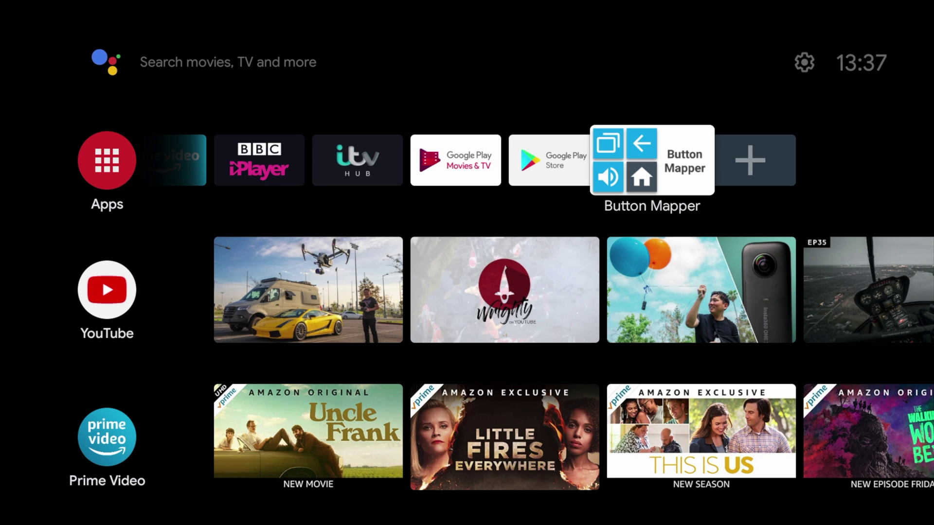
pyautogui.press('Return')
pyautogui.press('Down')
pyautogui.press('Down')
pyautogui.press('Down')
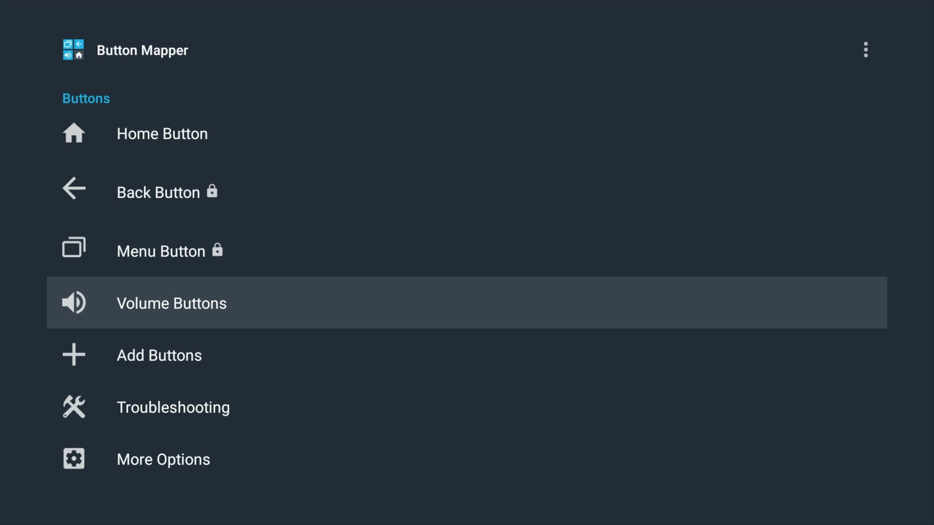
pyautogui.press('Return')
# Step: Turn on Volume Up customization and set its double tap to Next track
pyautogui.press('Down')
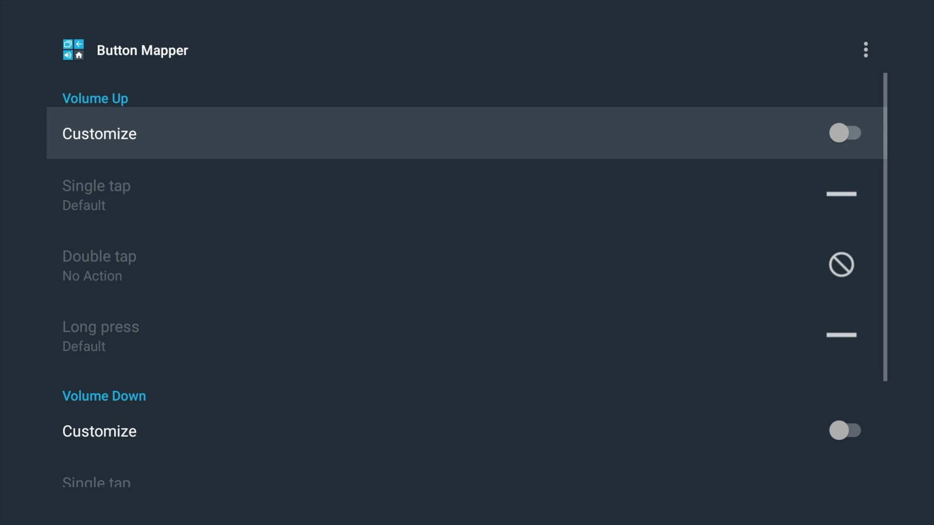
pyautogui.press('Return')
pyautogui.press('Down')
pyautogui.press('Down')
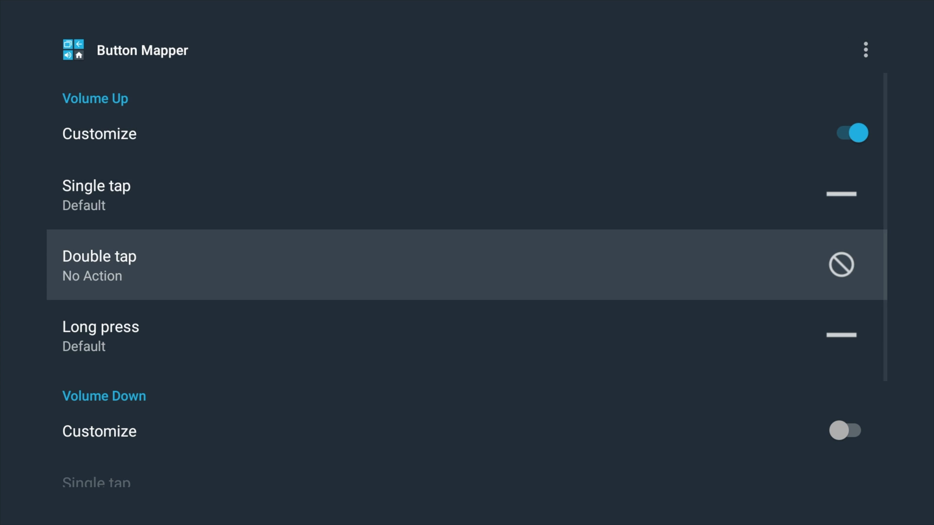
pyautogui.press('Return')
pyautogui.press('Down')
pyautogui.press('Down')
pyautogui.press('Down')
pyautogui.press('Down')
pyautogui.press('Down')
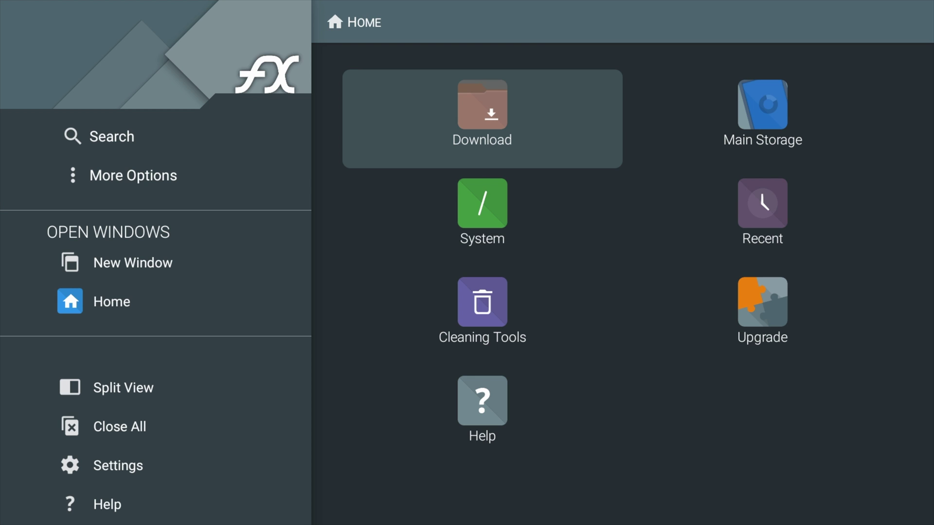
# Step: Open the Download folder and view the first jpg image full-screen
pyautogui.press('Left')
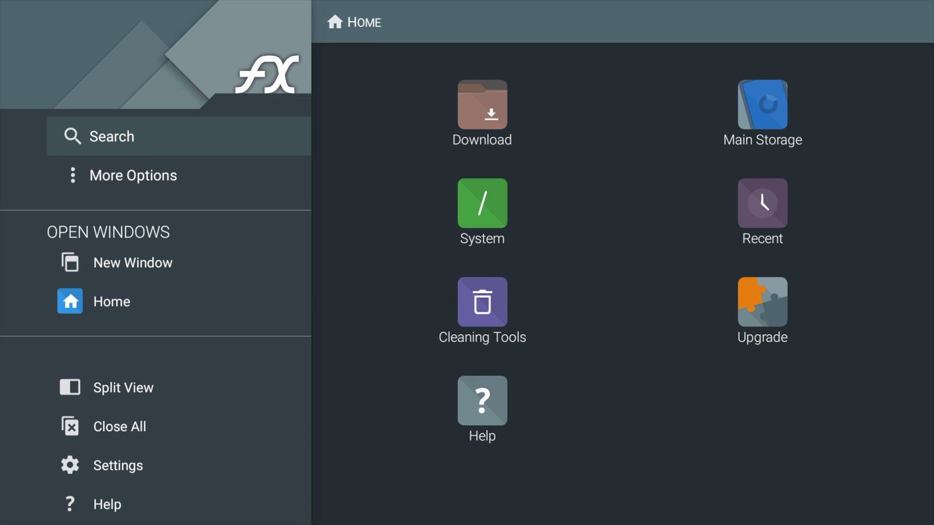
pyautogui.press('Right')
pyautogui.press('Down')
pyautogui.press('Down')
pyautogui.press('Down')
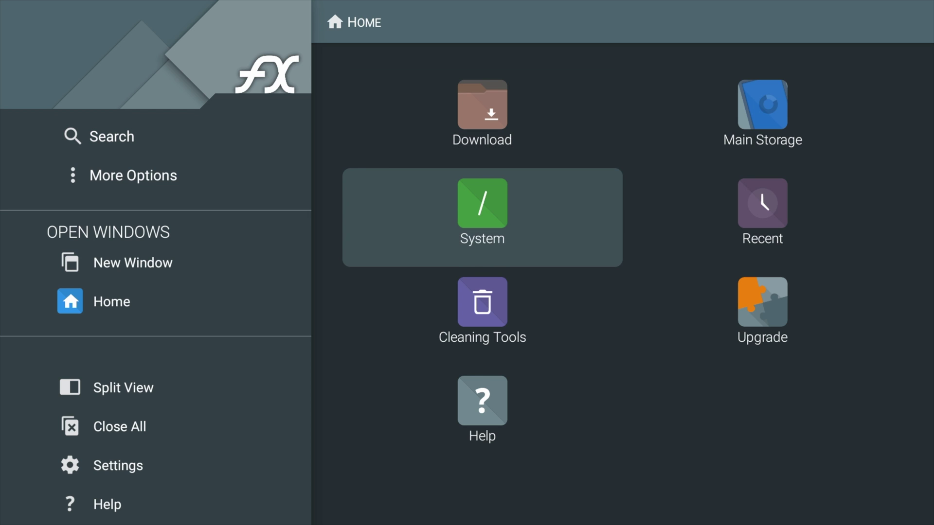
pyautogui.press('Up')
pyautogui.press('Up')
pyautogui.press('Up')
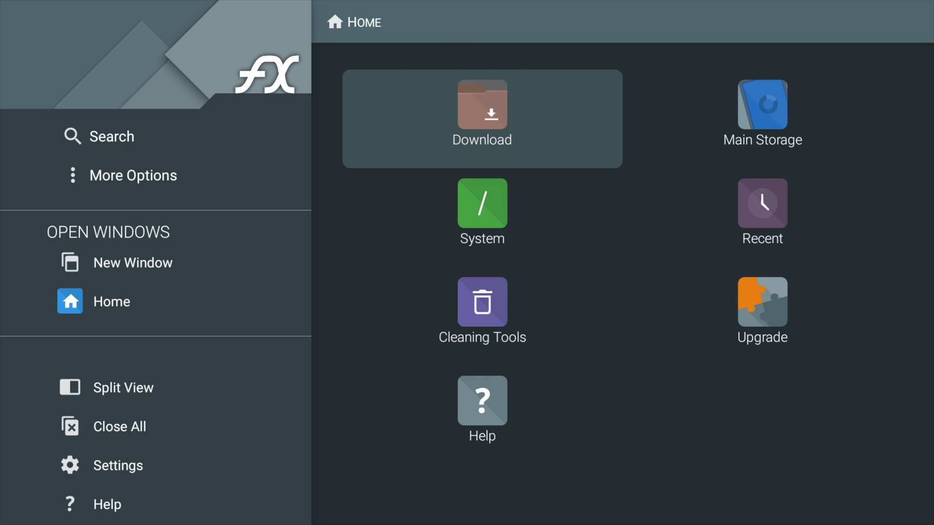
pyautogui.press('Return')
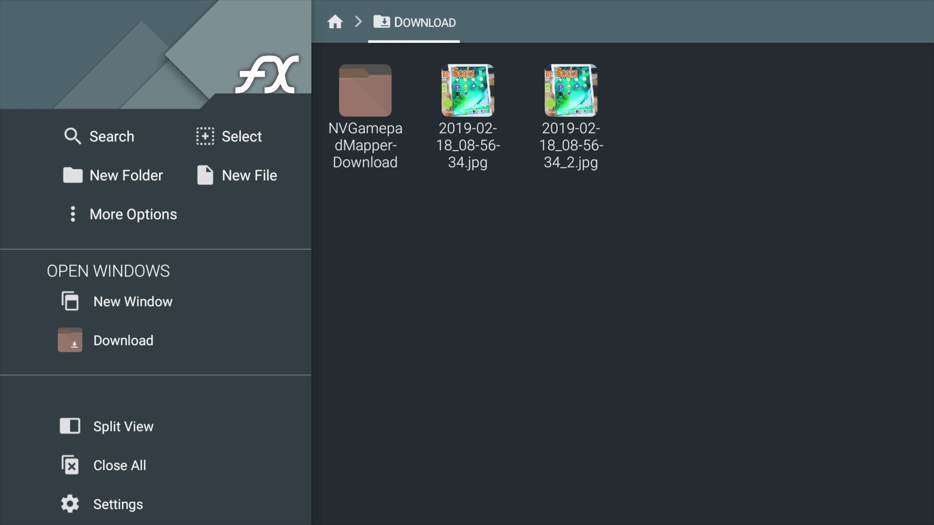
pyautogui.press('Down')
pyautogui.press('Return')
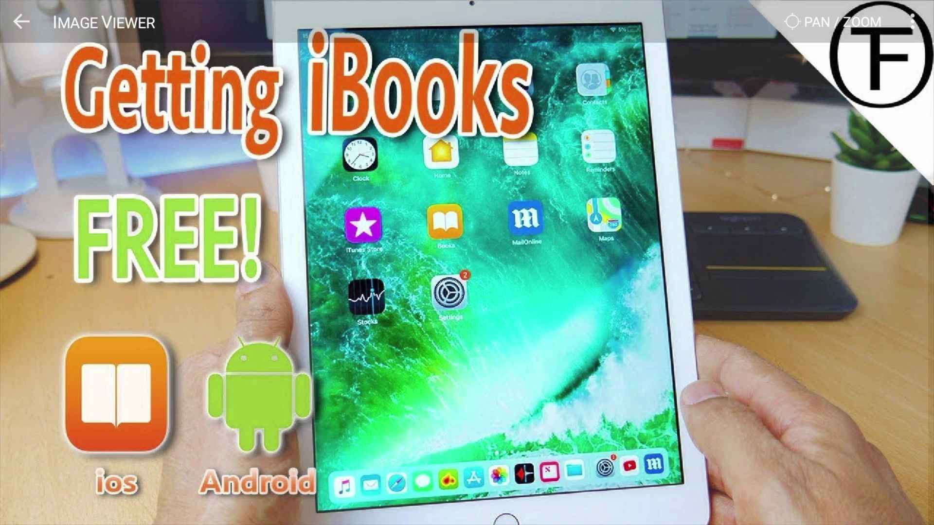
pyautogui.press('Escape')
# Step: Check the empty NVGamepadMapper-Download folder, then open Cleaning Tools showing 12 GiB storage, 9.2 GiB free
pyautogui.press('Left')
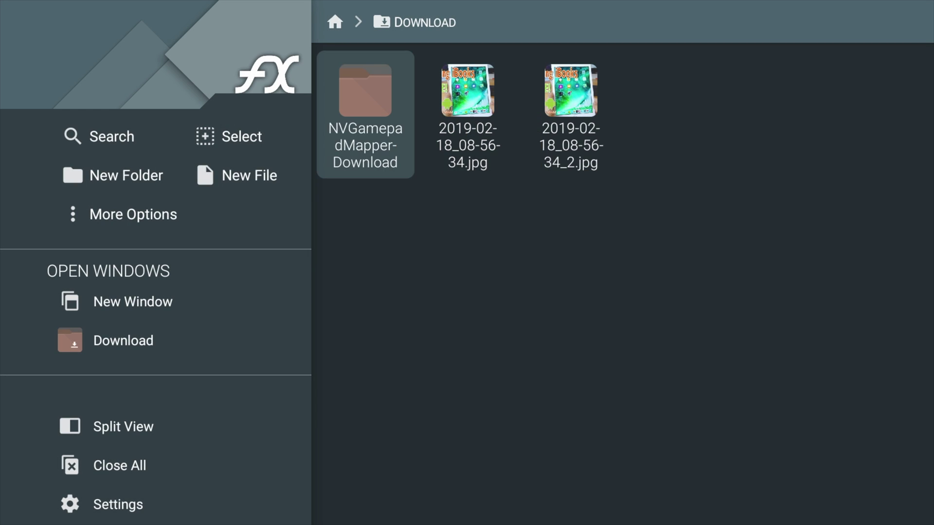
pyautogui.press('Return')
pyautogui.press('Escape')
pyautogui.press('Escape')
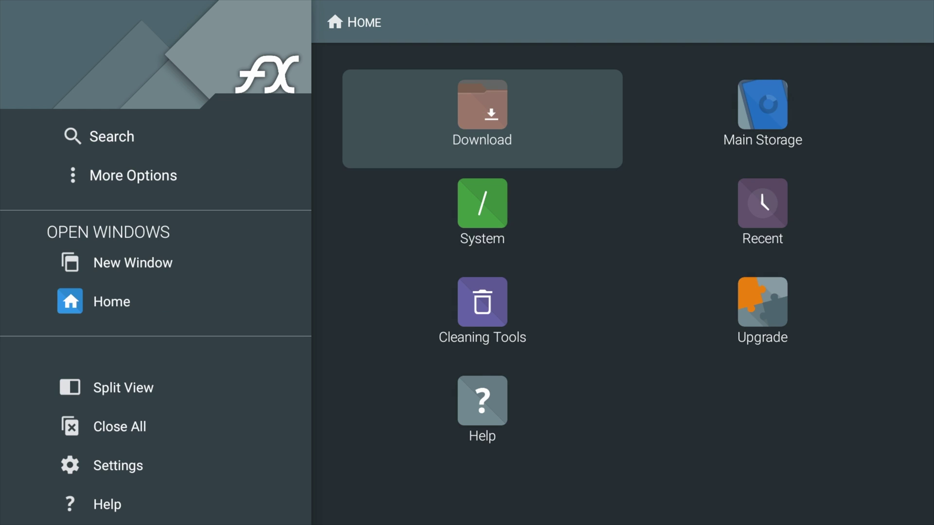
pyautogui.press('Down')
pyautogui.press('Down')
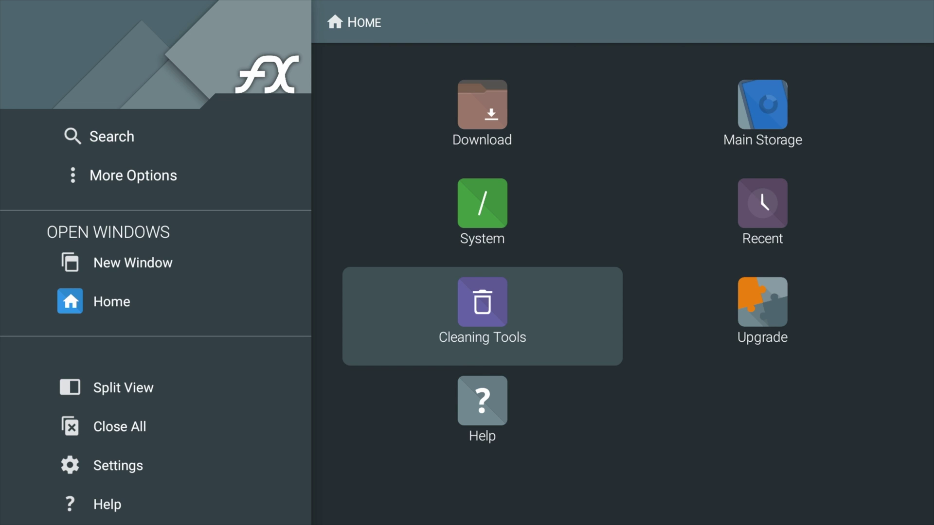
pyautogui.press('Return')
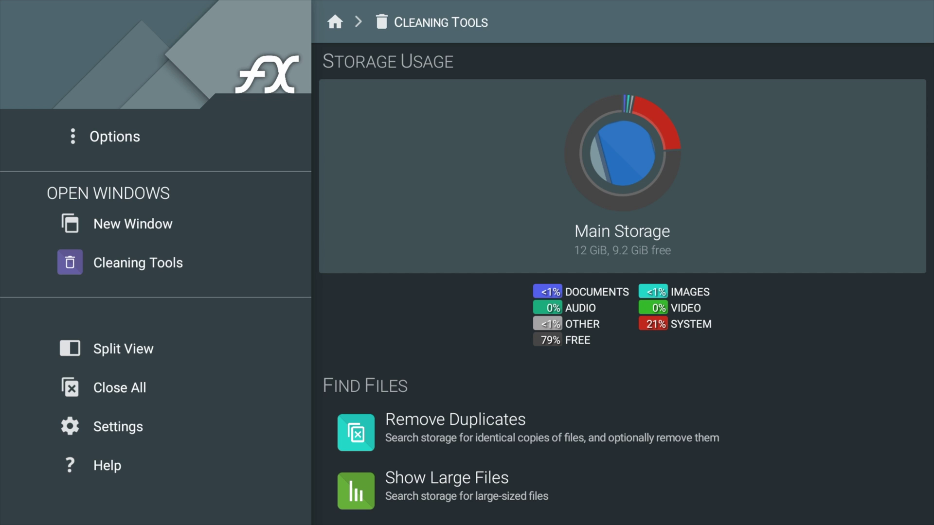
pyautogui.press('Down')
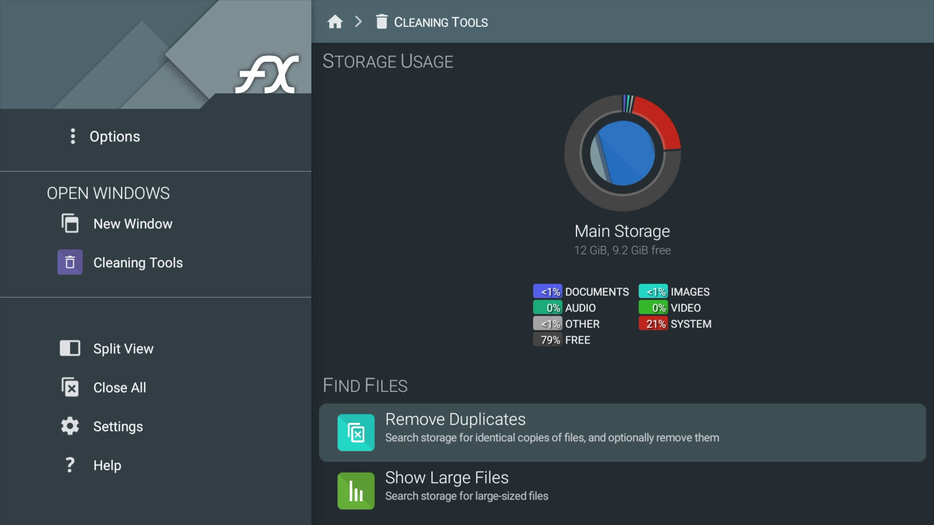
pyautogui.press('Down')
# Step: Browse the extra storage options and look at the root entry in the Filesystems manager
pyautogui.press('Escape')
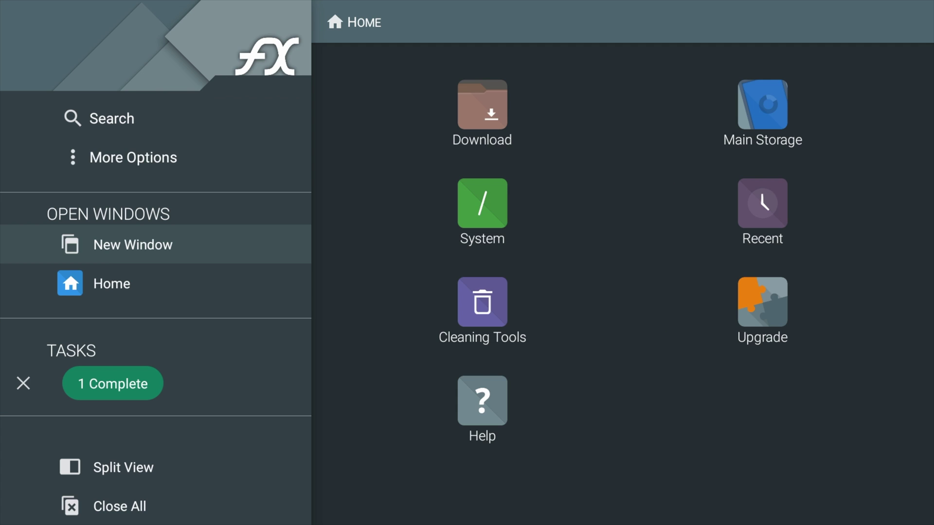
pyautogui.press('Up')
pyautogui.press('Return')
pyautogui.press('Down')
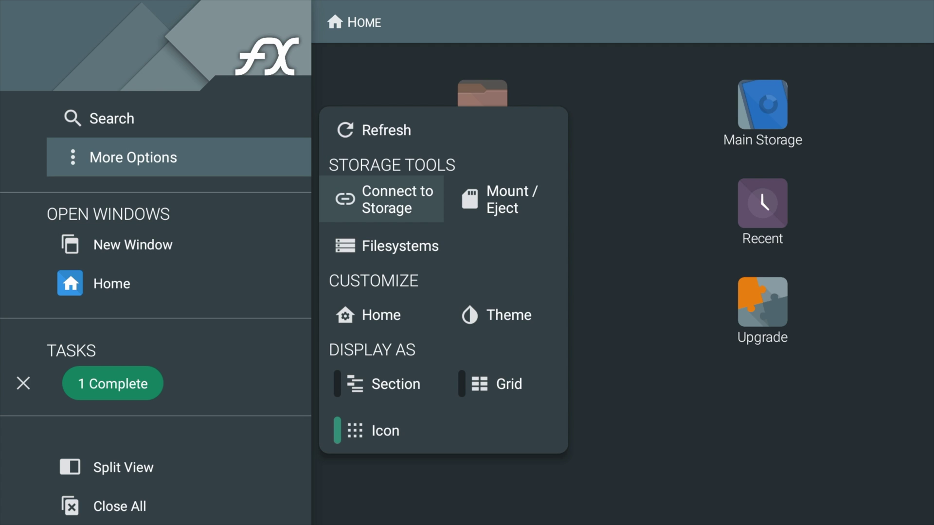
pyautogui.press('Right')
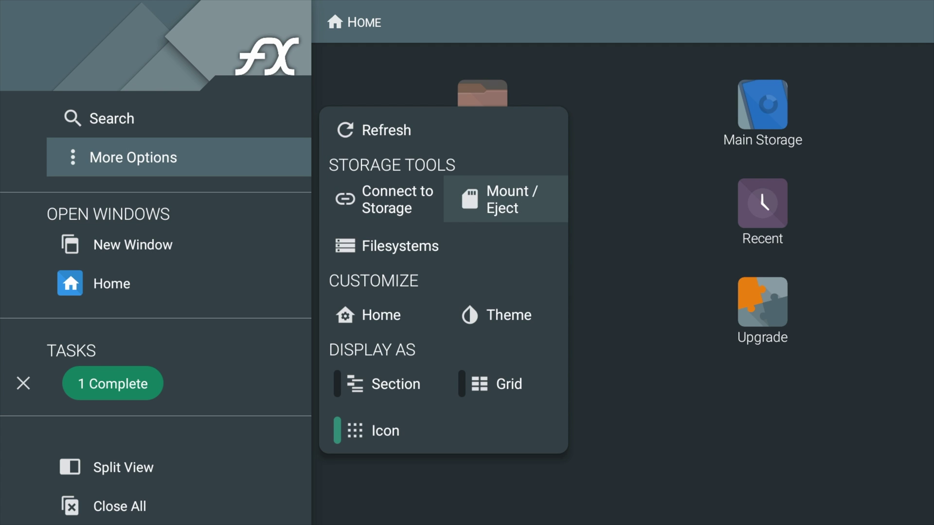
pyautogui.press('Down')
pyautogui.press('Return')
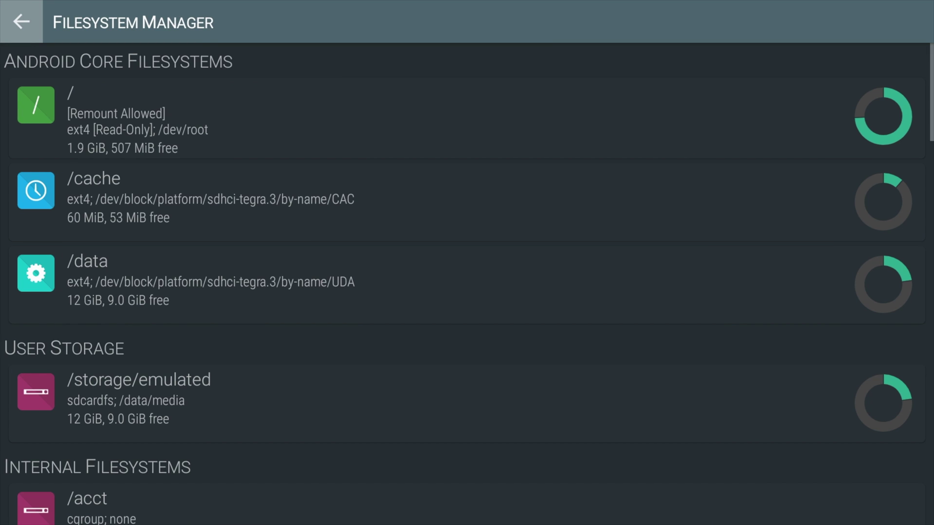
pyautogui.press('Down')
pyautogui.press('Down')
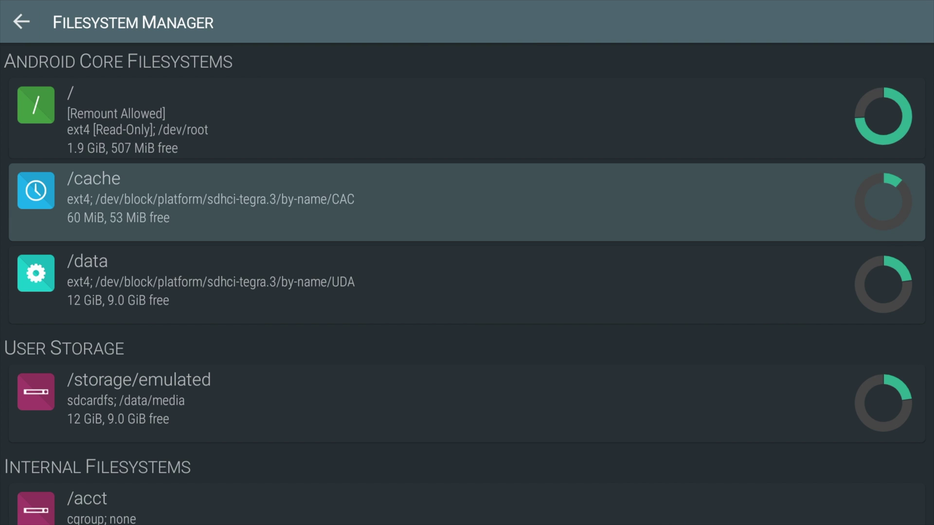
pyautogui.press('Escape')
# Step: Add System Status to the Home screen and open its memory, CPU and network page
pyautogui.press('Return')
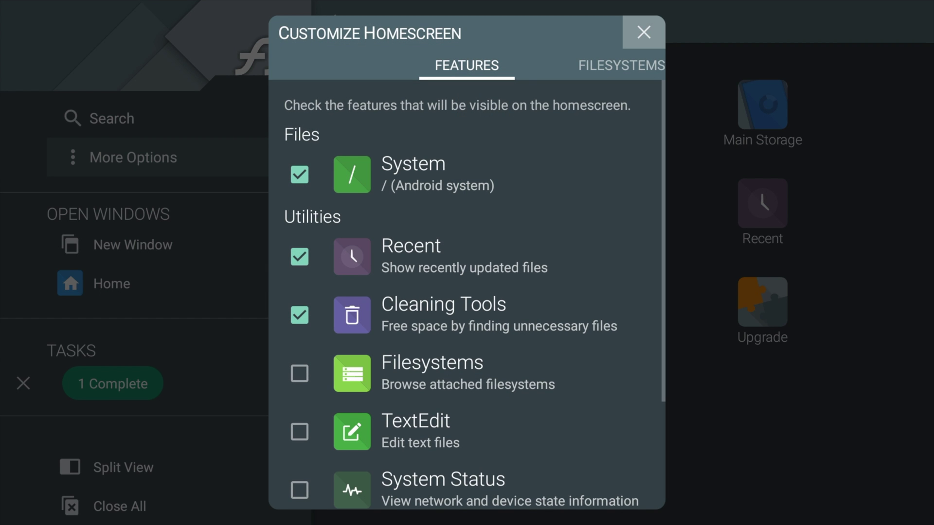
pyautogui.press('Down')
pyautogui.press('Down')
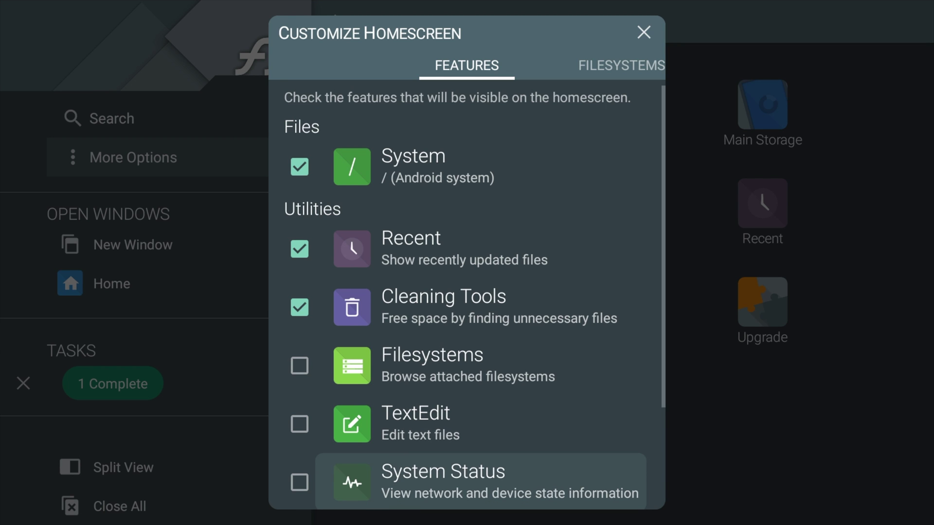
pyautogui.press('Return')
pyautogui.press('Escape')
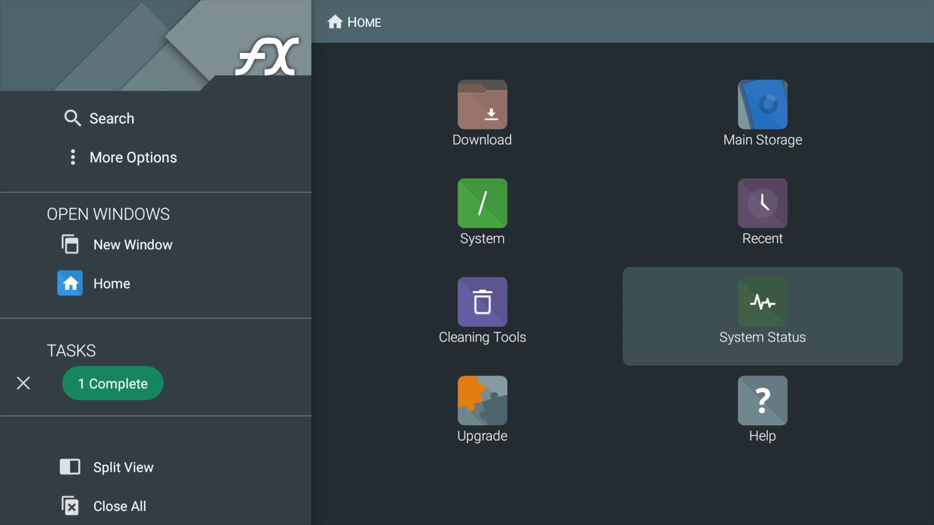
pyautogui.press('Return')
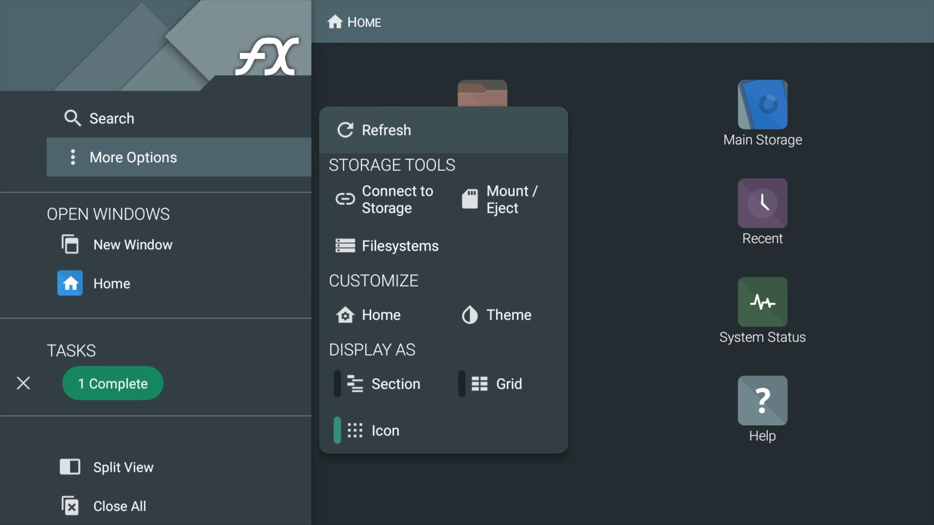
pyautogui.press('Down')
# Step: Apply the dark Translucent theme so the home wallpaper shows through
pyautogui.press('Right')
pyautogui.press('Down')
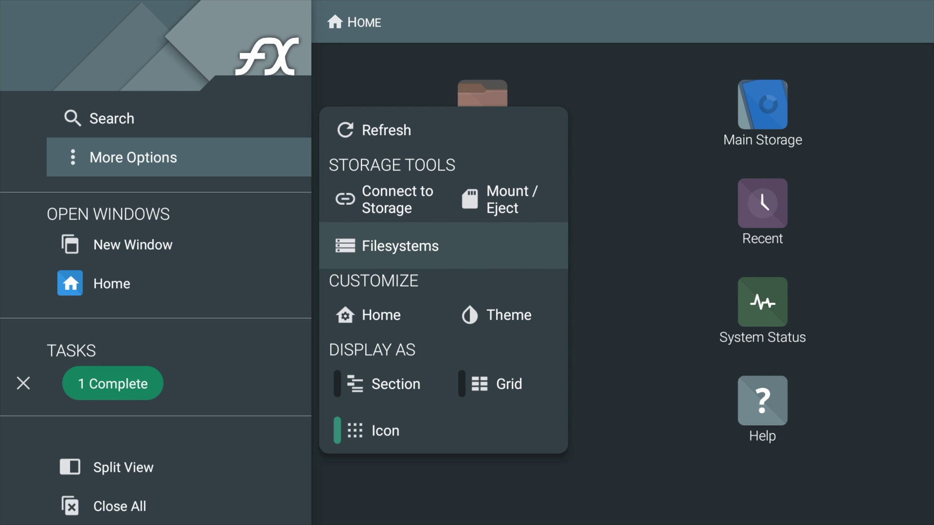
pyautogui.press('Down')
pyautogui.press('Right')
pyautogui.press('Return')
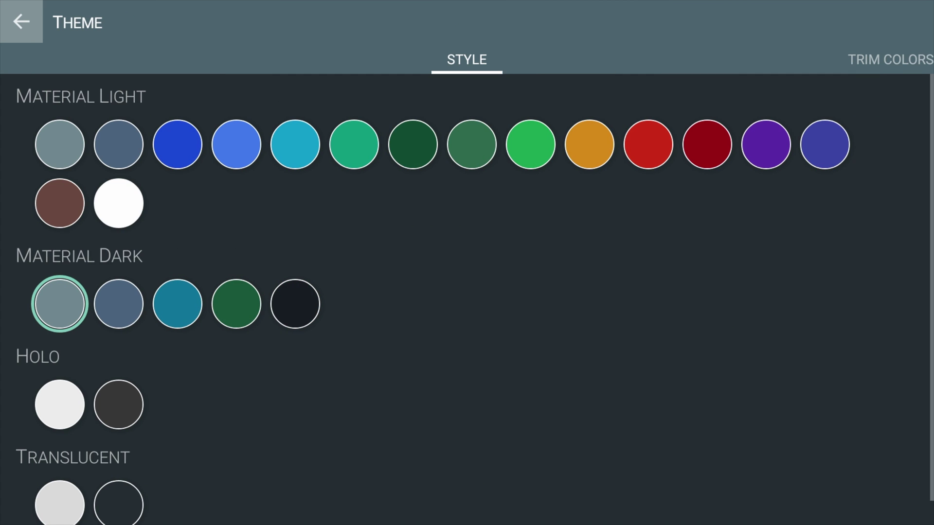
pyautogui.press('Down')
pyautogui.press('Right')
pyautogui.press('Right')
pyautogui.press('Down')
pyautogui.press('Down')
pyautogui.press('Down')
pyautogui.press('Down')
pyautogui.press('Return')
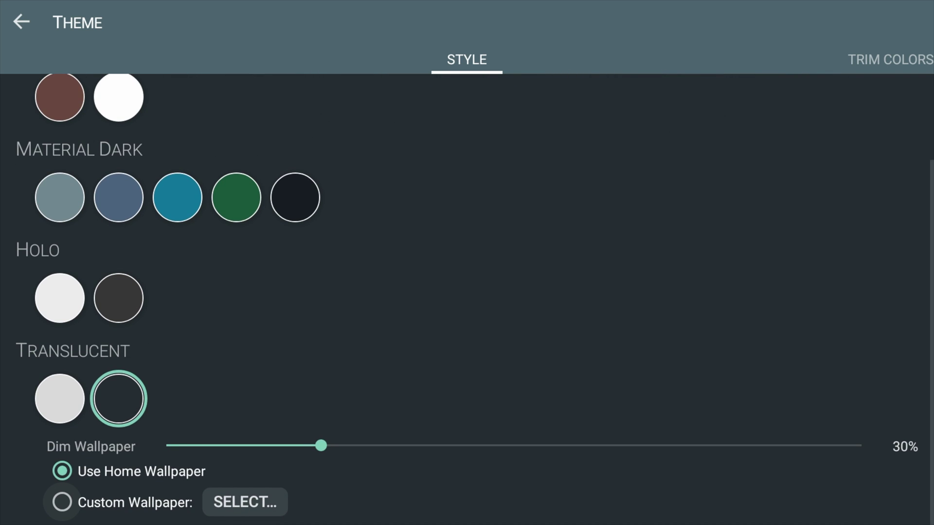
pyautogui.press('Up')
pyautogui.press('Up')
pyautogui.press('Up')
pyautogui.press('Up')
pyautogui.press('Up')
pyautogui.press('Up')
pyautogui.press('Up')
pyautogui.press('Up')
pyautogui.press('Up')
pyautogui.press('Return')
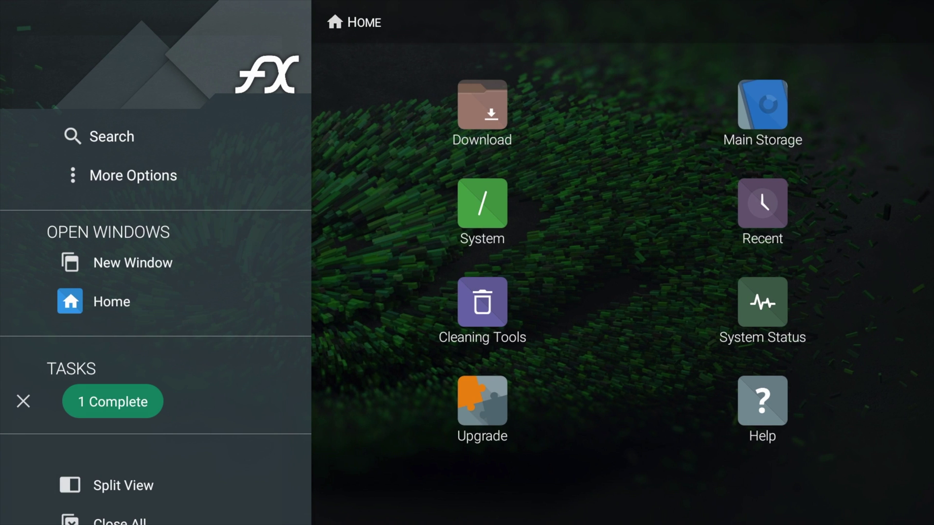
# Step: Open a second Home window, browse its System folder, then close that window
pyautogui.press('Down')
pyautogui.press('Return')
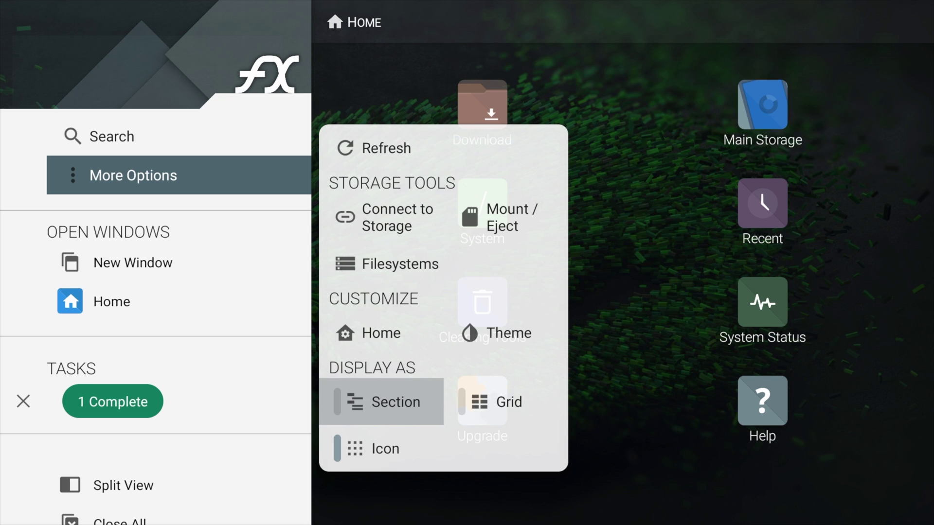
pyautogui.press('Escape')
pyautogui.press('Down')
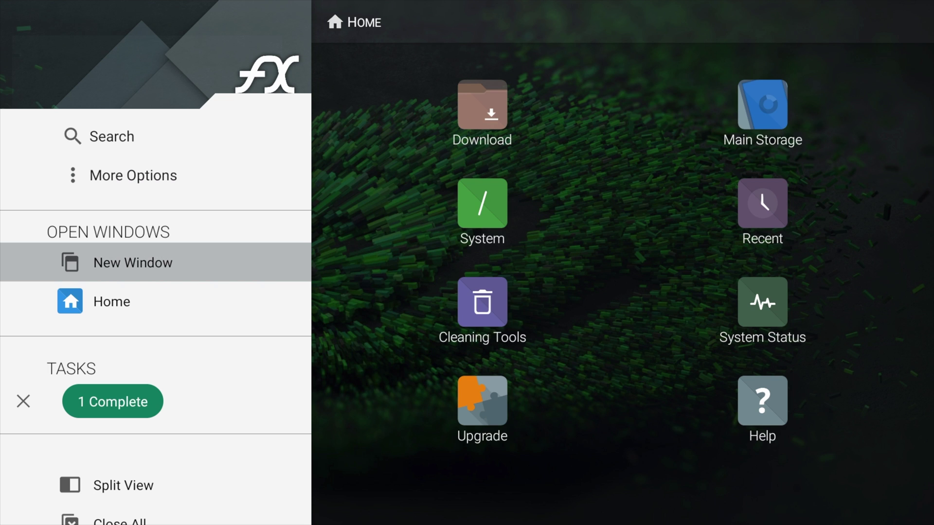
pyautogui.press('Return')
pyautogui.press('Down')
pyautogui.press('Return')
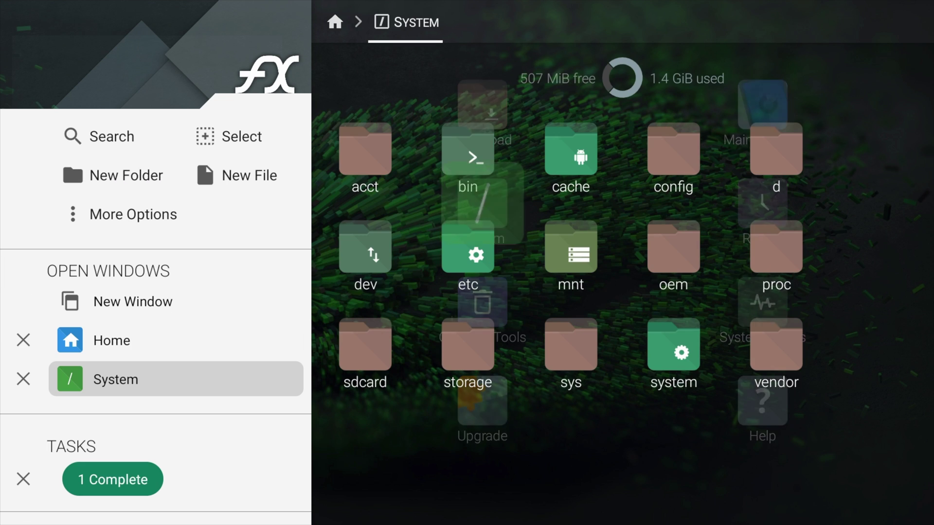
pyautogui.press('Left')
pyautogui.press('Left')
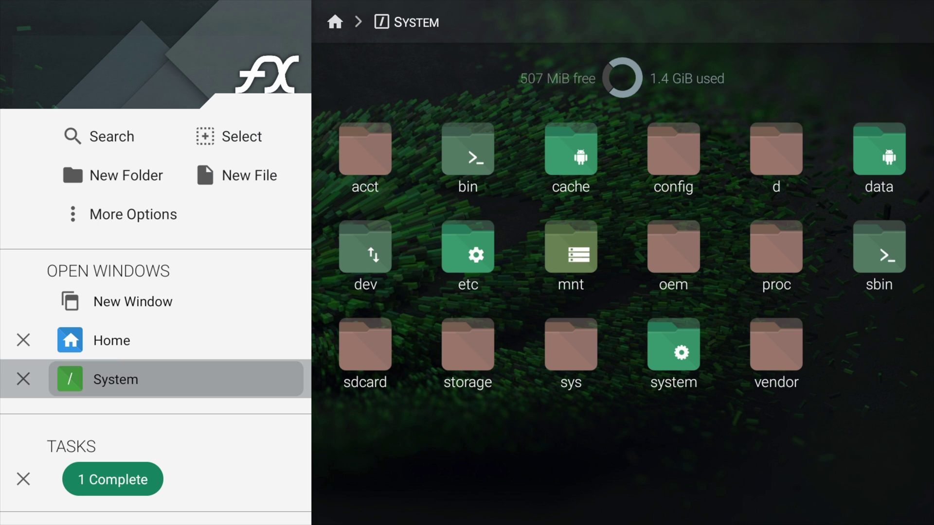
pyautogui.press('Left')
pyautogui.press('Return')
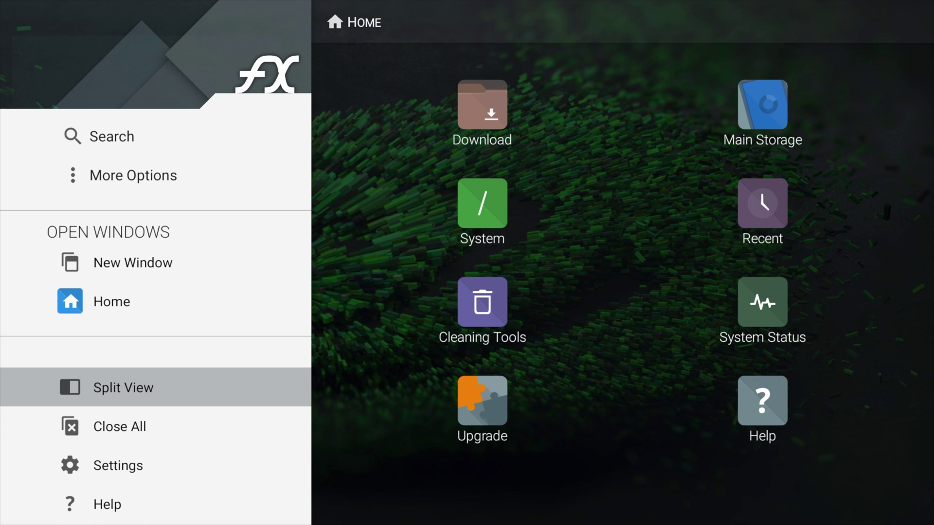
# Step: Enable split view with Home on top and the System folder in the lower pane
pyautogui.press('Return')
pyautogui.press('Right')
pyautogui.press('Right')
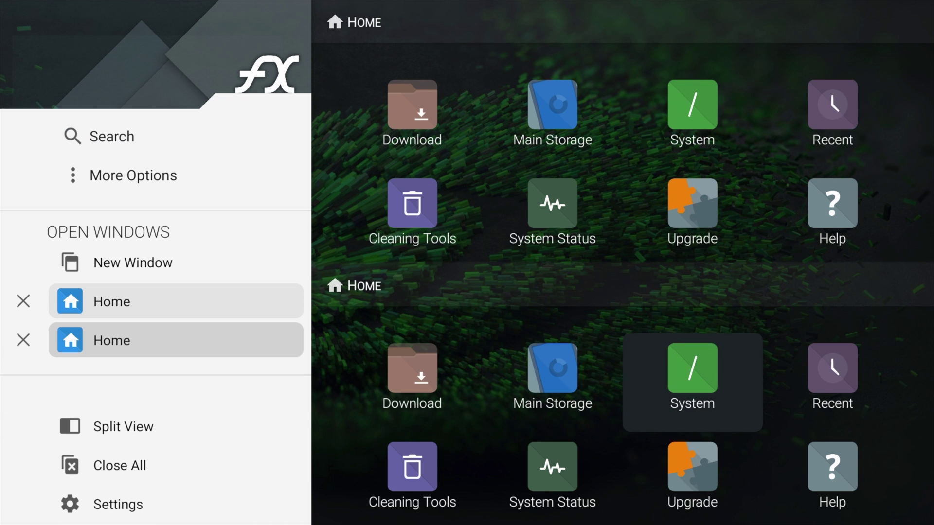
pyautogui.press('Return')
pyautogui.press('Left')
pyautogui.press('Left')
pyautogui.press('Down')
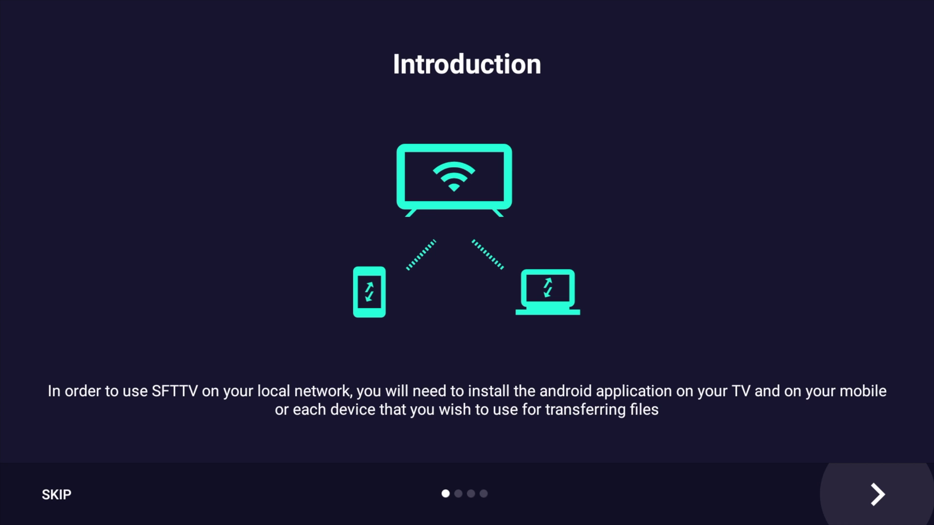
# Step: Finish the onboarding pages with storage access, then open the received 176 kB JPG photo
pyautogui.press('Return')
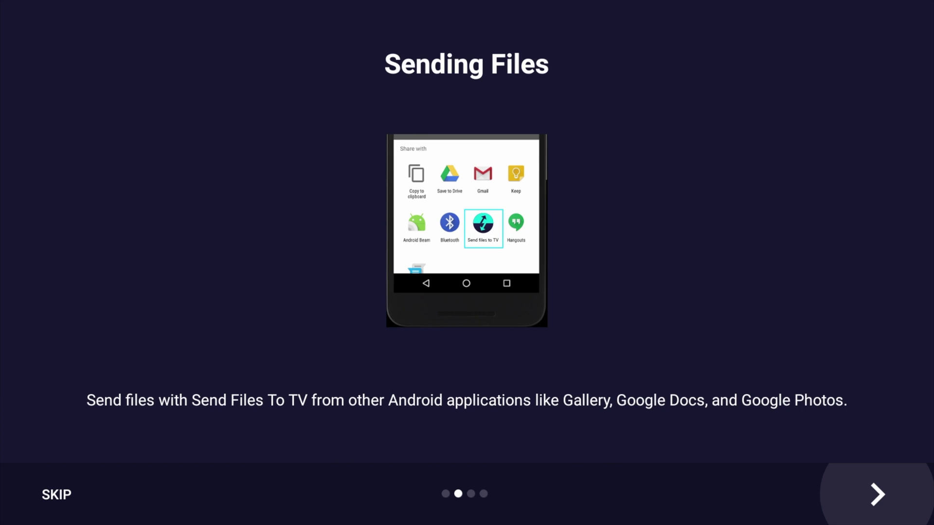
pyautogui.press('Return')
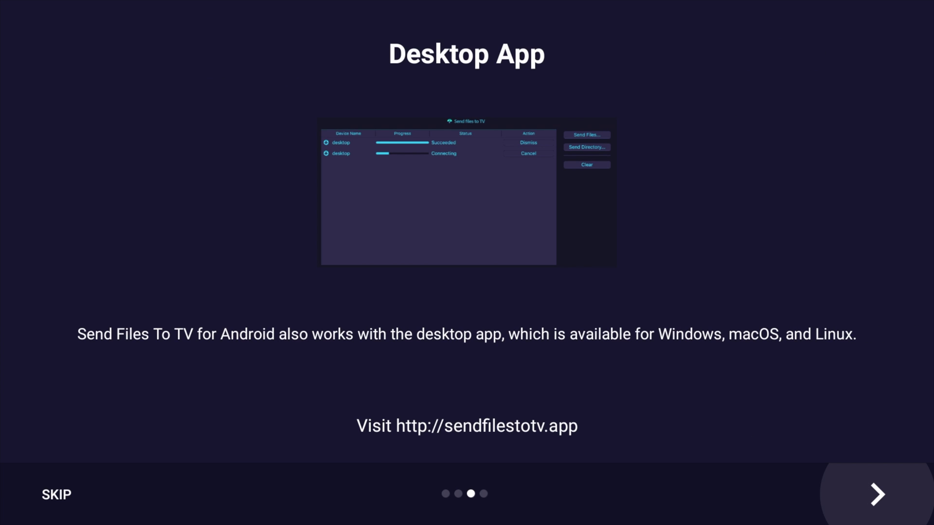
pyautogui.press('Return')
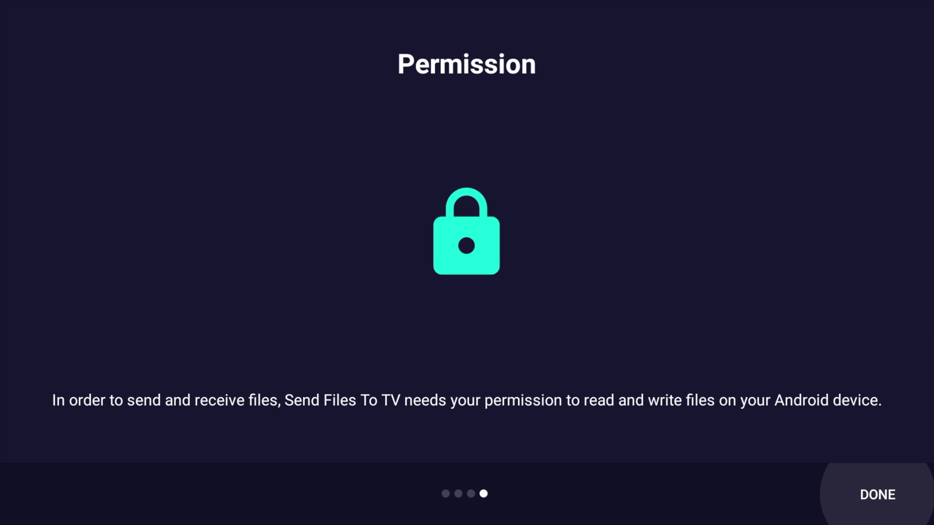
pyautogui.press('Return')
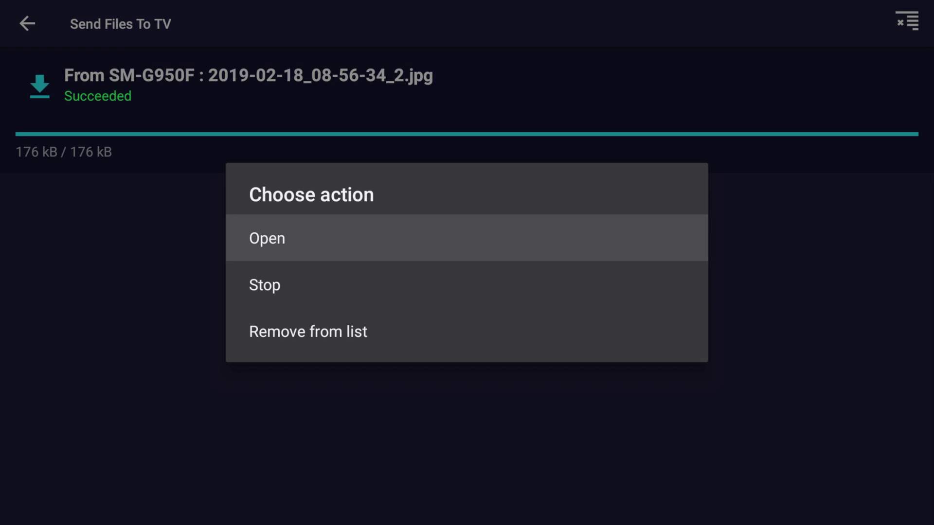
pyautogui.press('Return')
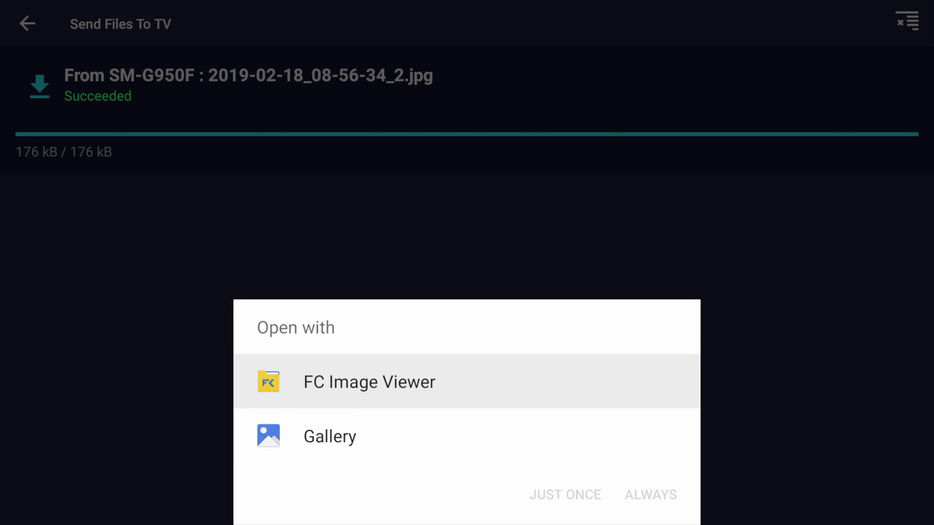
pyautogui.press('Down')
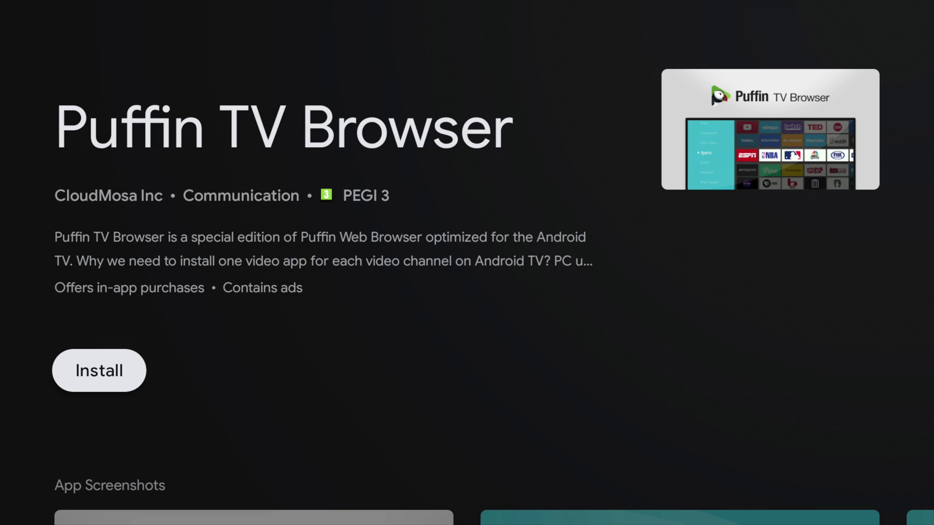
# Step: Expand and read the Puffin TV Browser store description
pyautogui.press('Up')
pyautogui.press('Return')
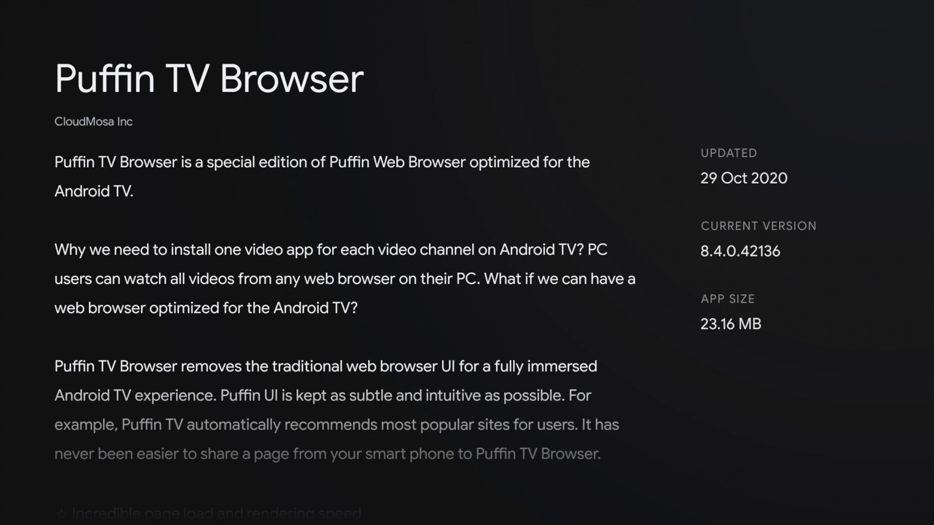
pyautogui.press('Down')
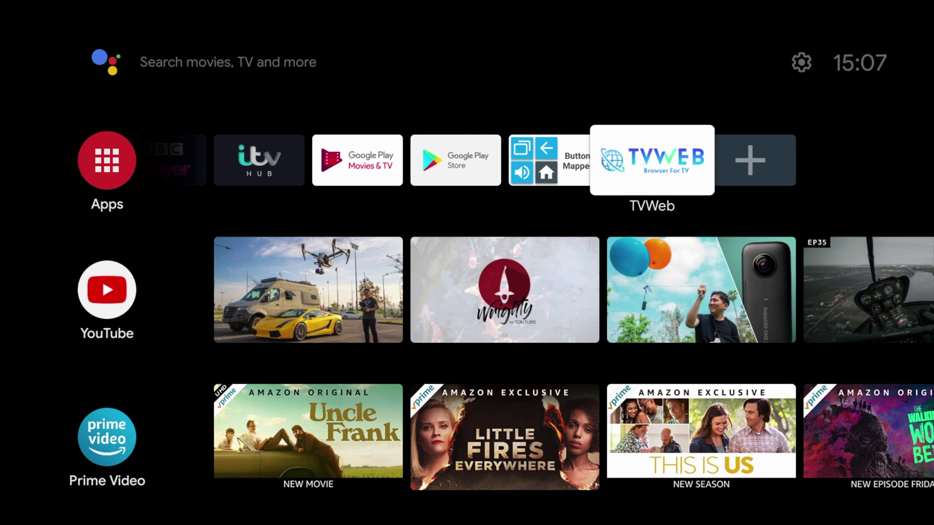
# Step: Launch TVWeb Browser, visit the Google bookmark, then open YouTube from History
pyautogui.press('Return')
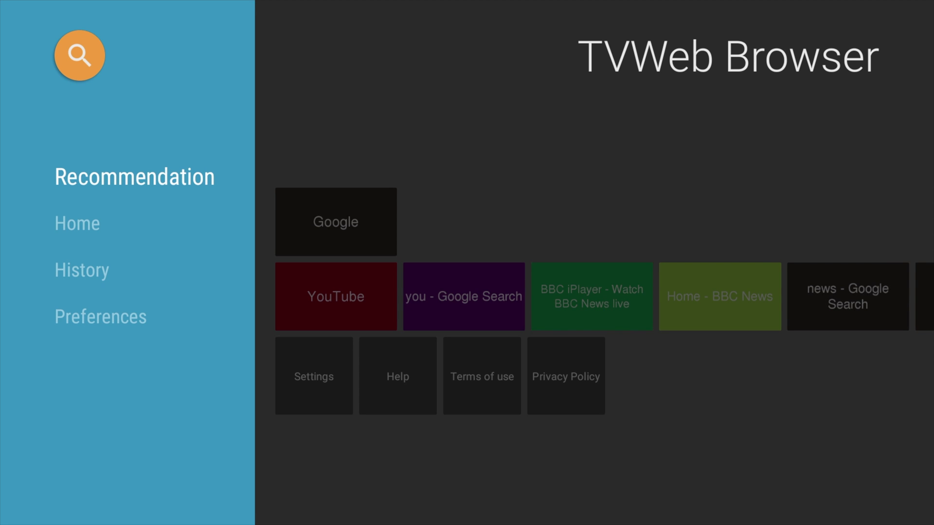
pyautogui.press('Down')
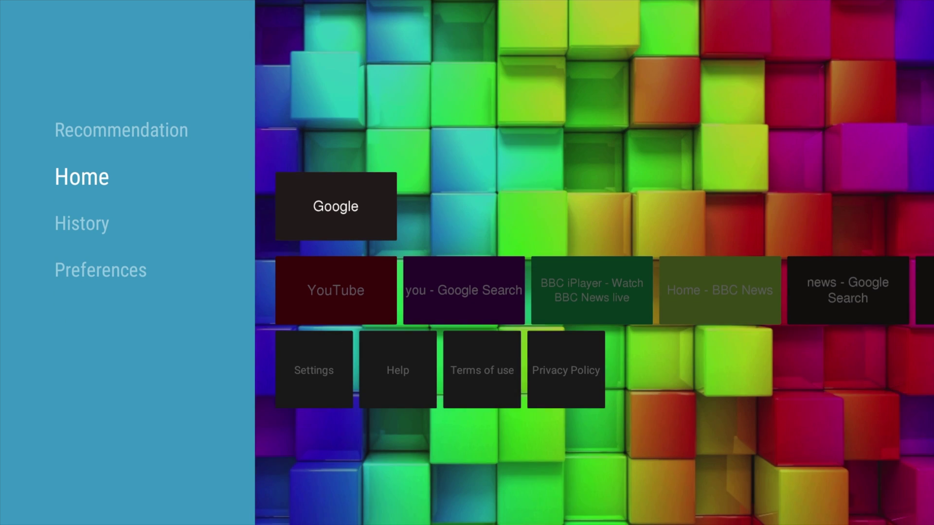
pyautogui.press('Right')
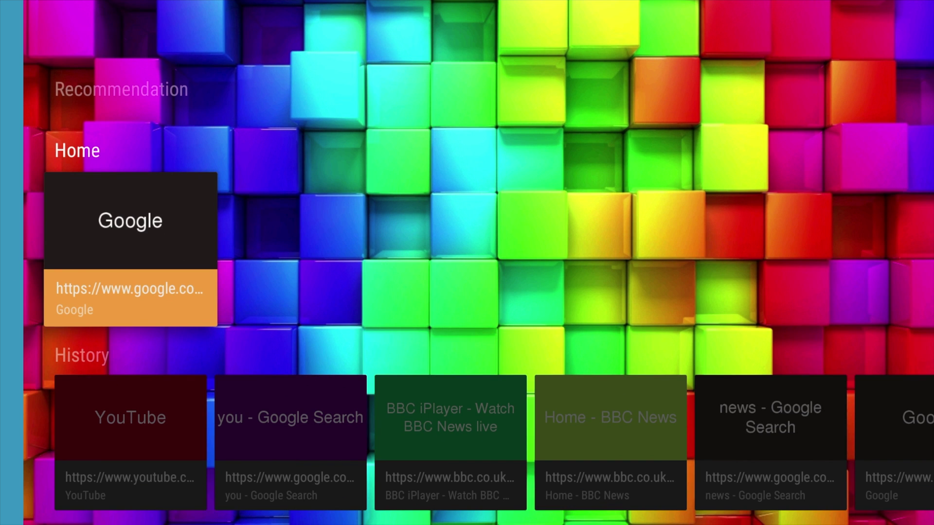
pyautogui.press('Return')
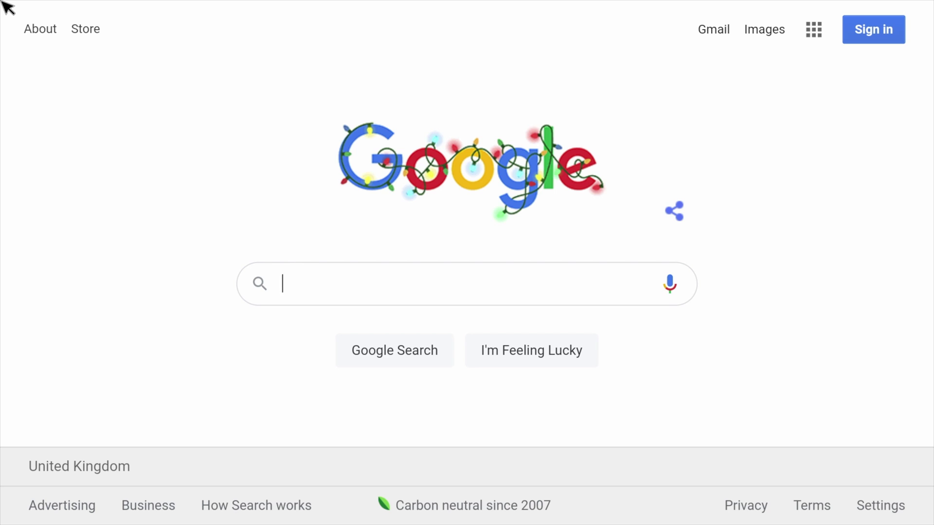
pyautogui.press('Escape')
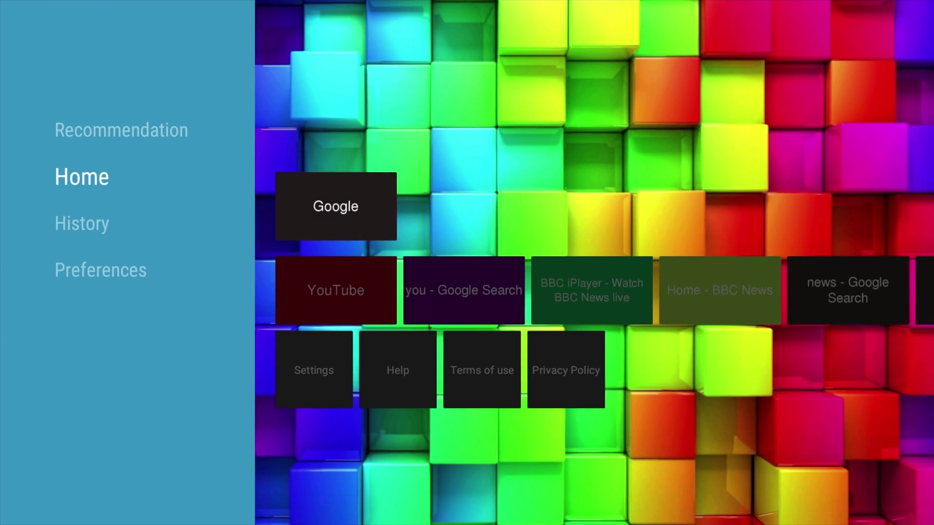
pyautogui.press('Right')
pyautogui.press('Down')
pyautogui.press('Return')
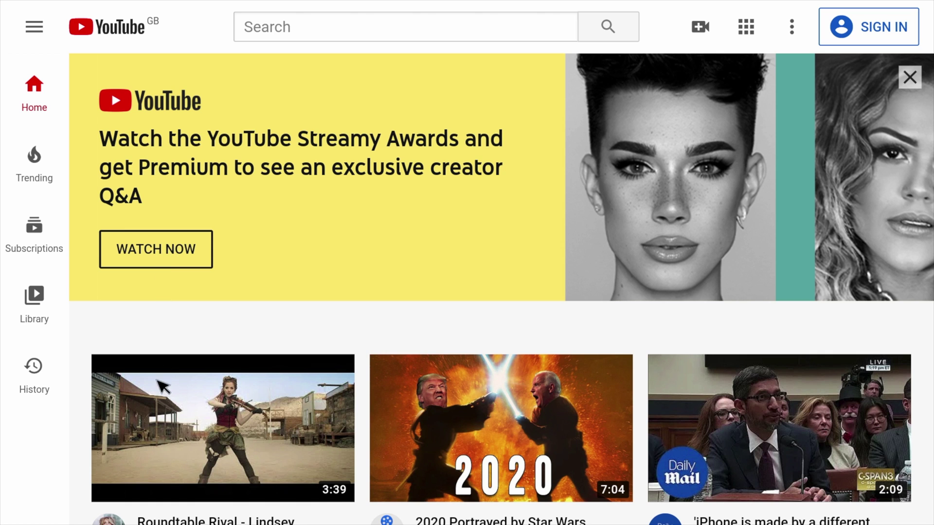
# Step: Scroll through YouTube, the Carol of the Bells video, and the BBC News top stories
pyautogui.scroll(-4, 158, 508)
pyautogui.scroll(-3, 160, 508)
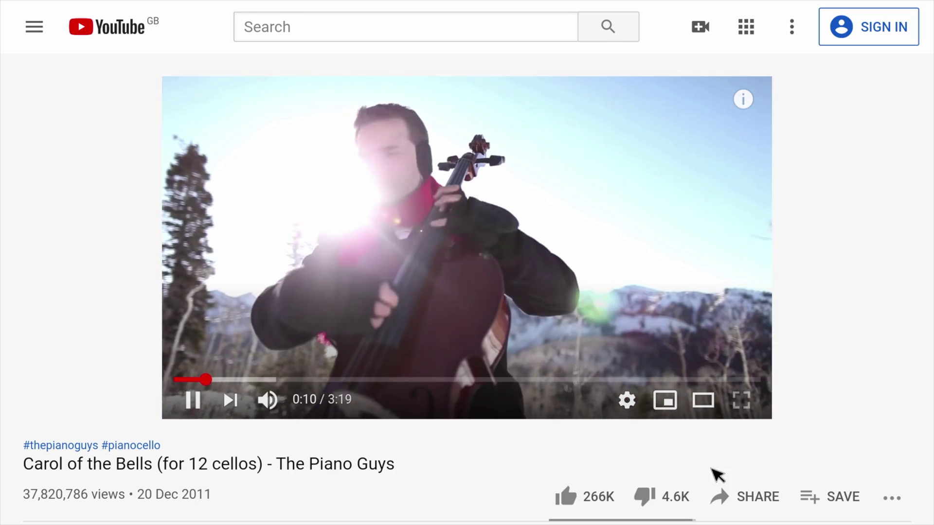
pyautogui.scroll(-1, 715, 486)
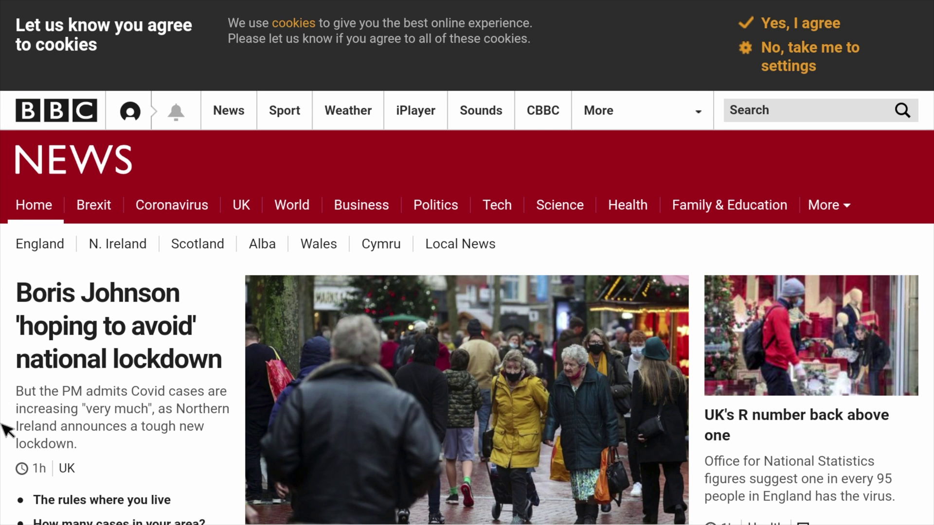
pyautogui.scroll(-2, 7, 438)
pyautogui.scroll(-3, 8, 515)
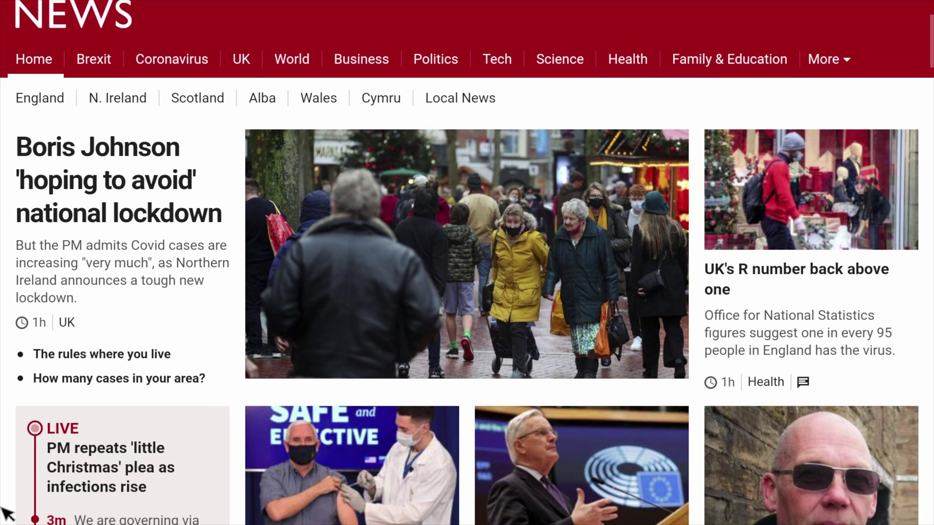
pyautogui.scroll(-3, 7, 515)
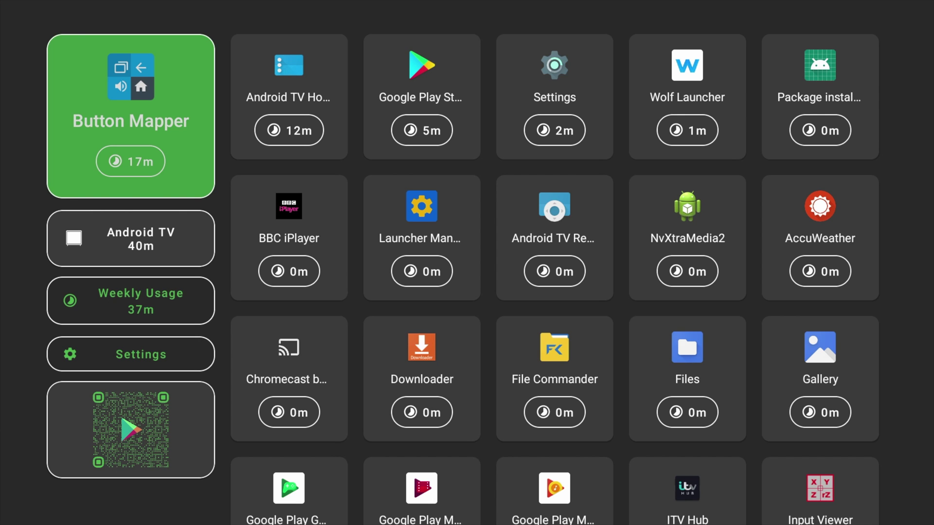
# Step: Open Google Play Store usage details and try adding usage hours, reaching the premium page
pyautogui.press('Right')
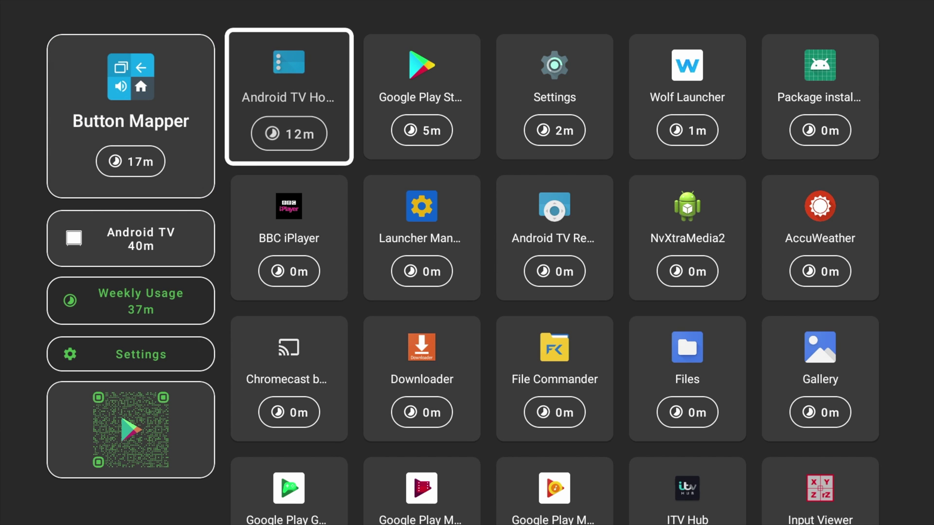
pyautogui.press('Left')
pyautogui.press('Right')
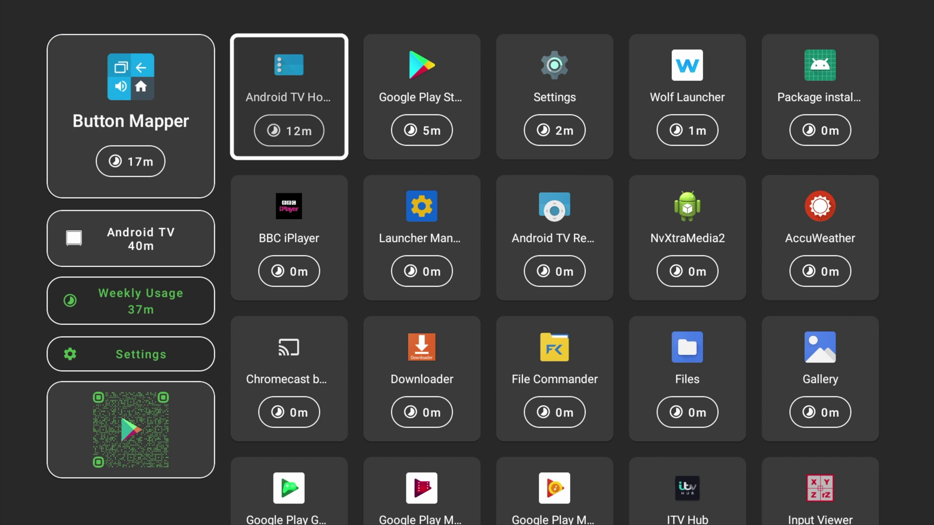
pyautogui.press('Right')
pyautogui.press('Return')
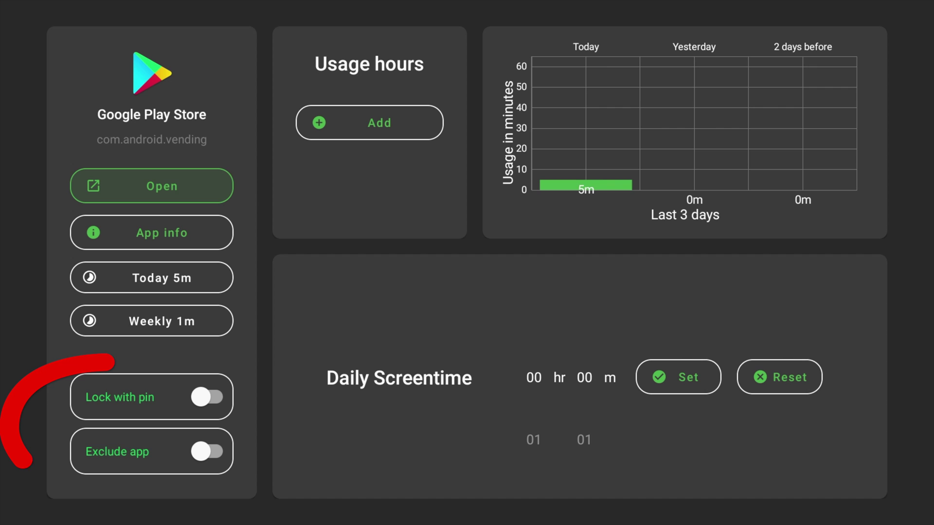
pyautogui.click(369, 123)
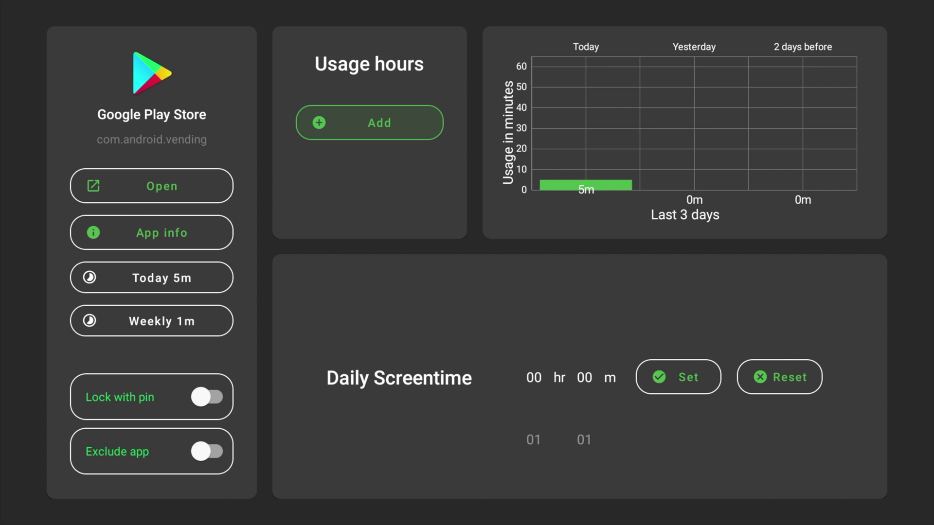
pyautogui.press('Return')
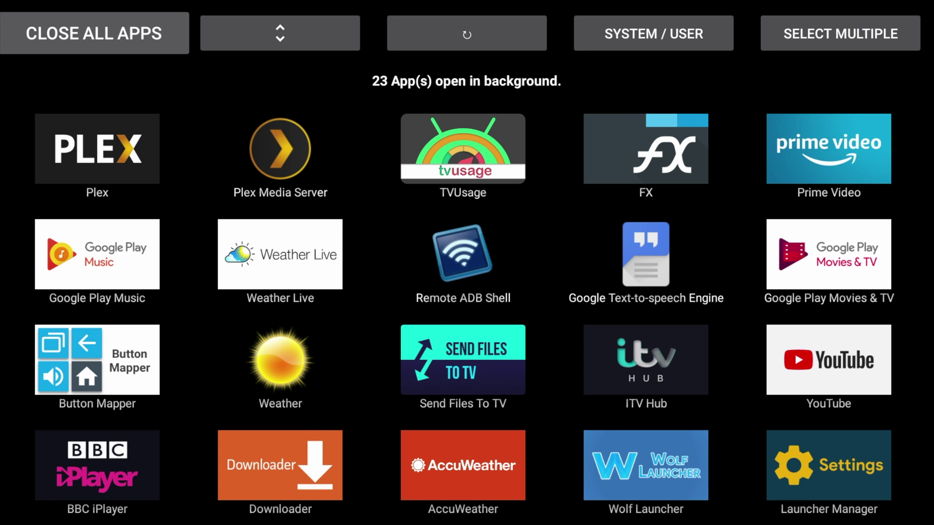
# Step: Switch the running apps view to an icon grid layout
pyautogui.press('Right')
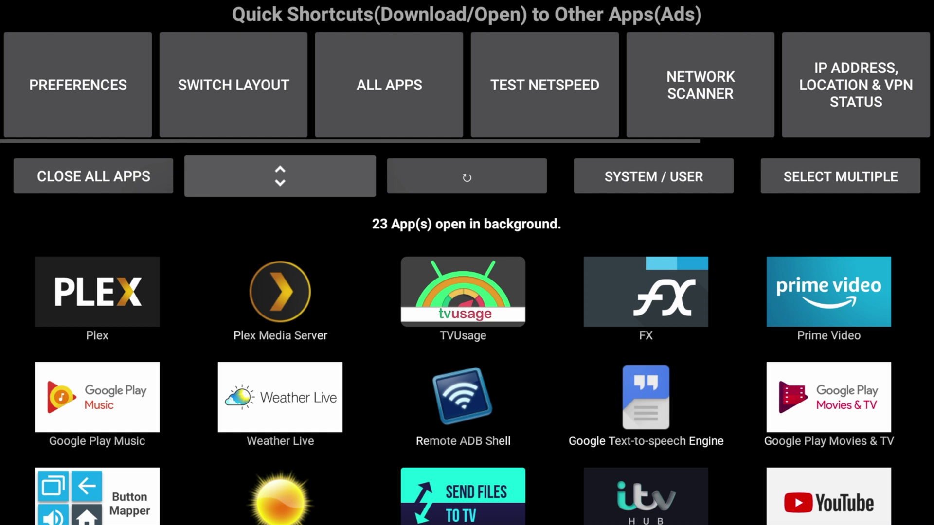
pyautogui.press('Left')
pyautogui.press('Up')
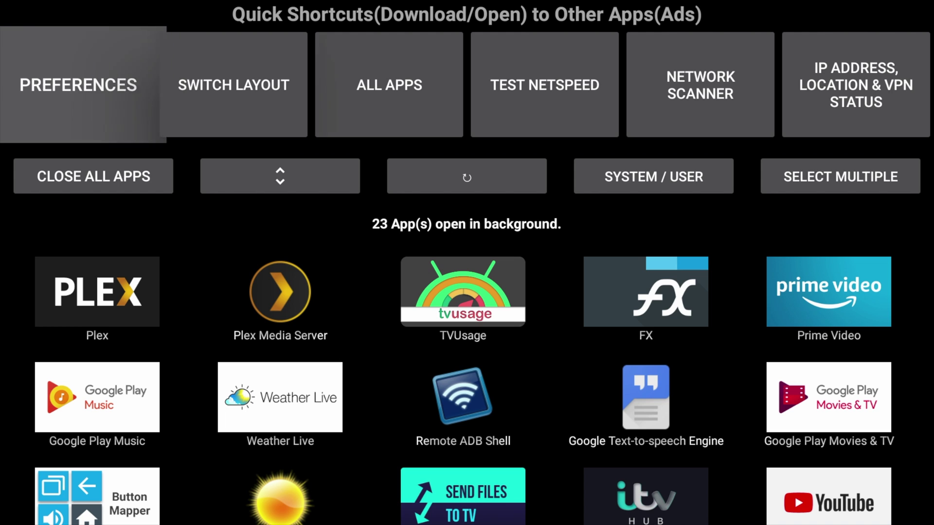
pyautogui.press('Right')
pyautogui.press('Right')
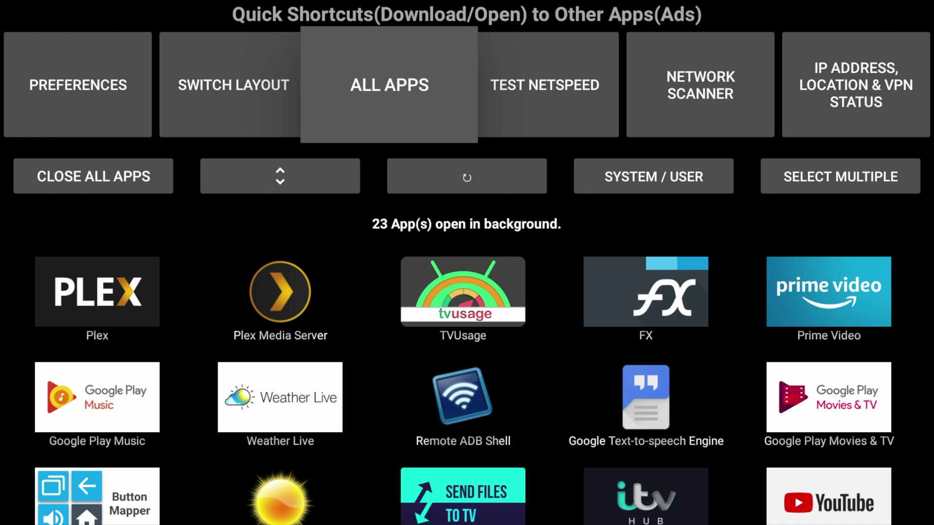
pyautogui.press('Left')
pyautogui.press('Return')
pyautogui.press('Return')
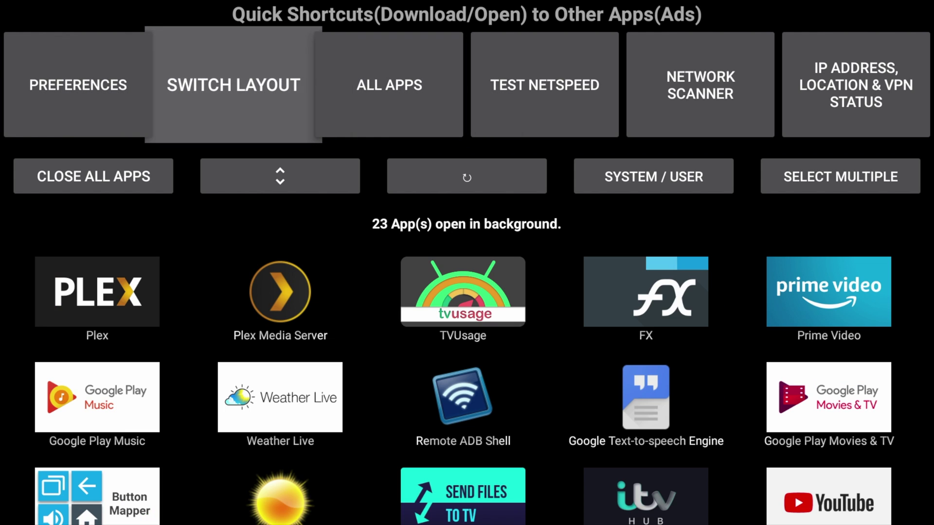
pyautogui.press('Return')
pyautogui.press('Down')
# Step: Select Plex in the running apps grid and force stop it
pyautogui.press('Down')
pyautogui.press('Right')
pyautogui.press('Right')
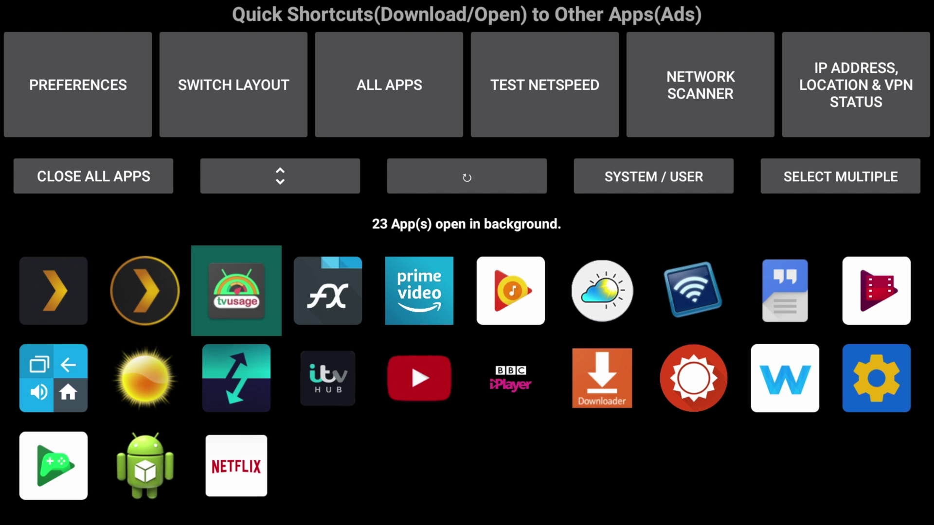
pyautogui.press('Right')
pyautogui.press('Right')
pyautogui.press('Right')
pyautogui.press('Right')
pyautogui.press('Right')
pyautogui.press('Down')
pyautogui.press('Left')
pyautogui.press('Left')
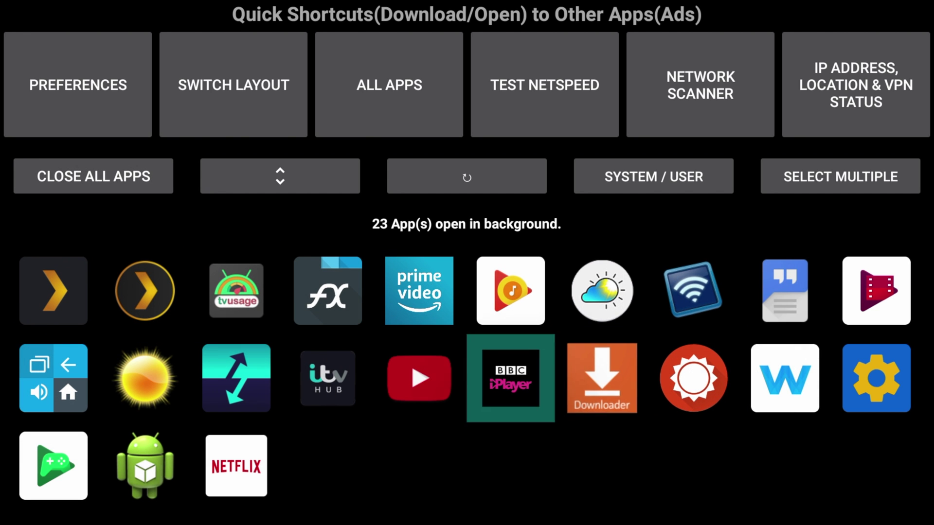
pyautogui.press('Left')
pyautogui.press('Left')
pyautogui.press('Left')
pyautogui.press('Down')
pyautogui.press('Up')
pyautogui.press('Up')
pyautogui.press('Up')
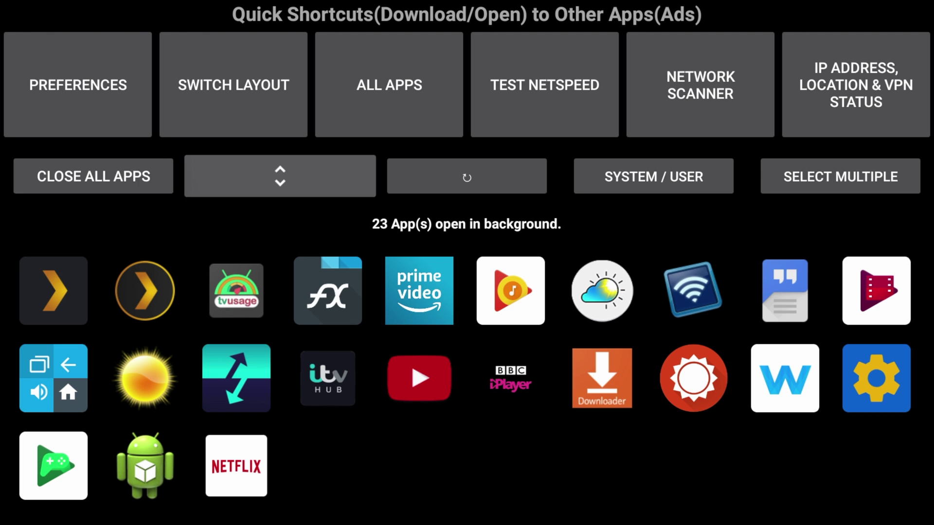
pyautogui.press('Left')
pyautogui.press('Return')
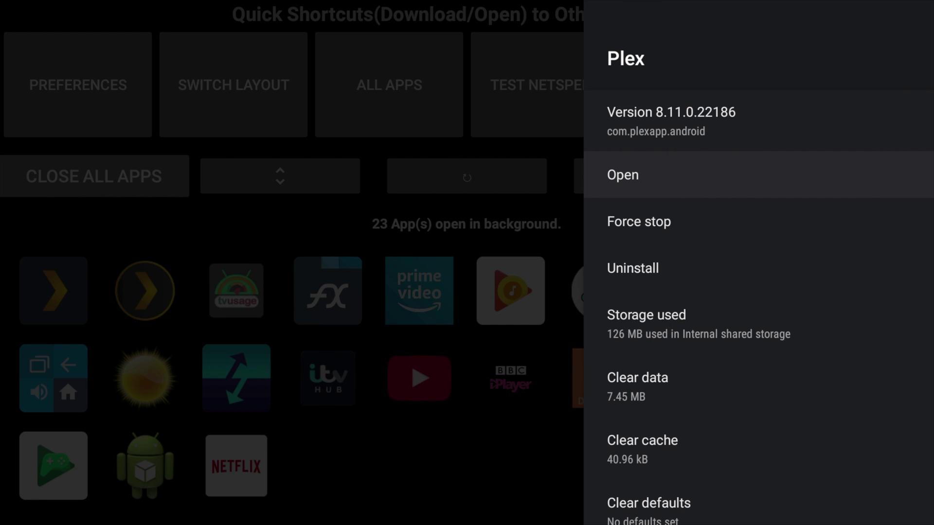
pyautogui.press('Down')
pyautogui.press('Return')
pyautogui.press('Return')
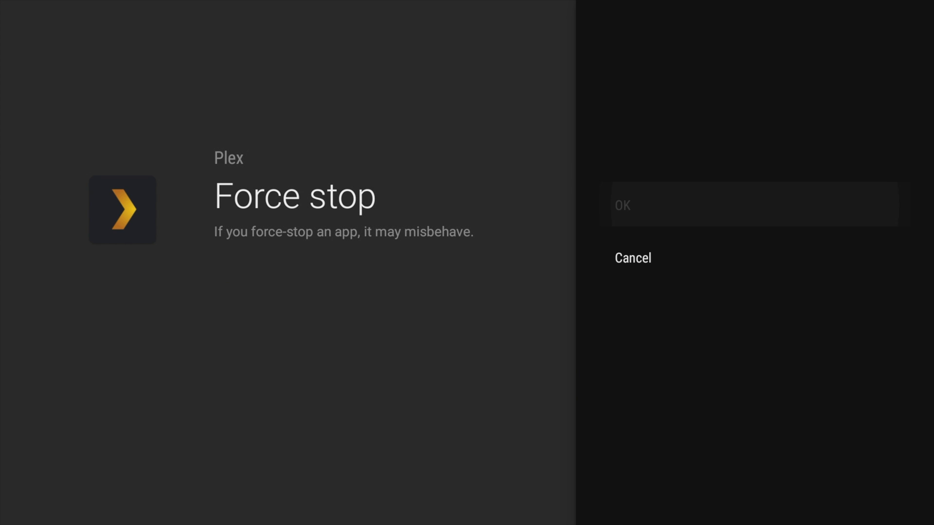
pyautogui.press('Down')
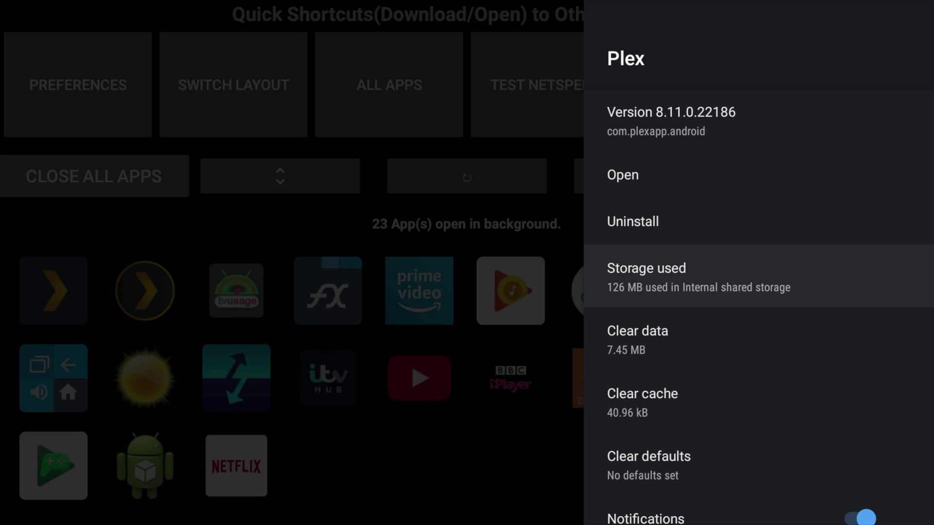
# Step: Bring up the force-stop confirmation for Plex Media Server
pyautogui.press('Up')
pyautogui.press('Escape')
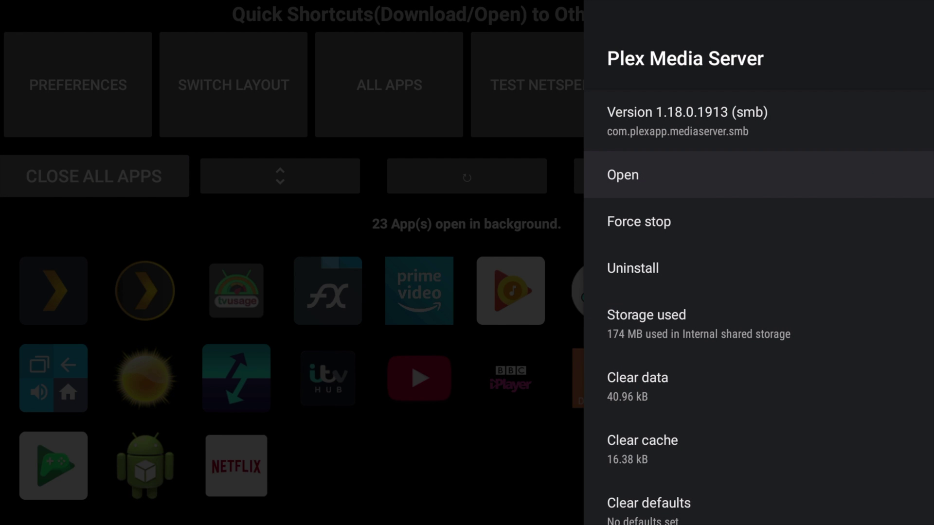
pyautogui.press('Down')
pyautogui.press('Return')
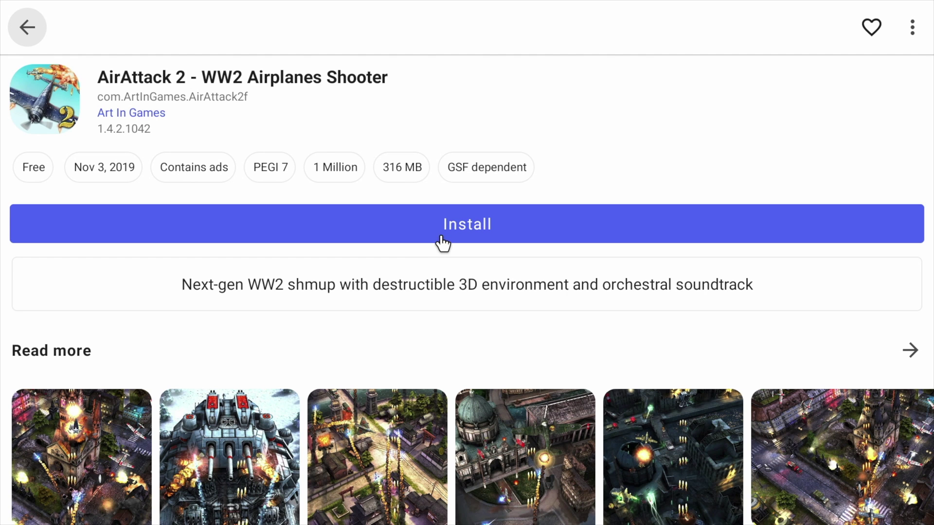
# Step: Scroll down and across Aurora Store's listings of Top apps and Top games
pyautogui.scroll(-3, 447, 246)
pyautogui.scroll(-1, 448, 246)
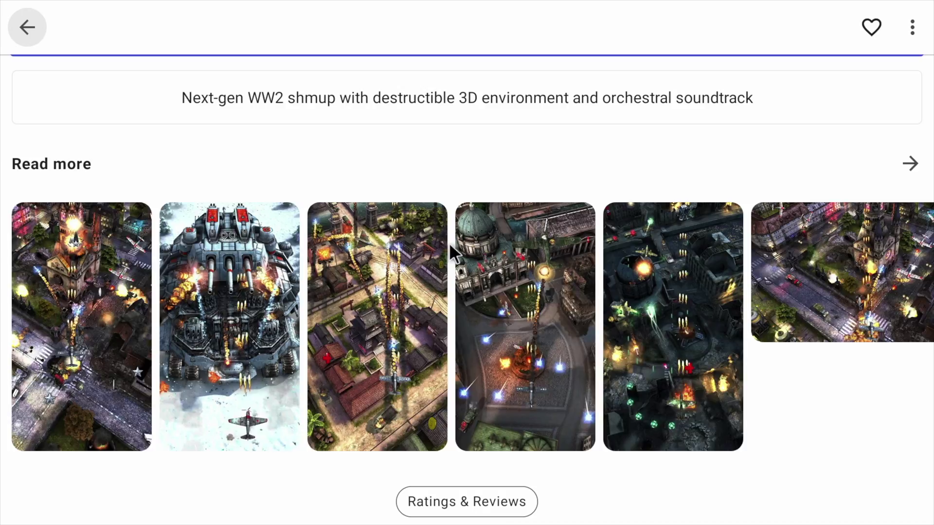
pyautogui.hscroll(6, 358, 299)
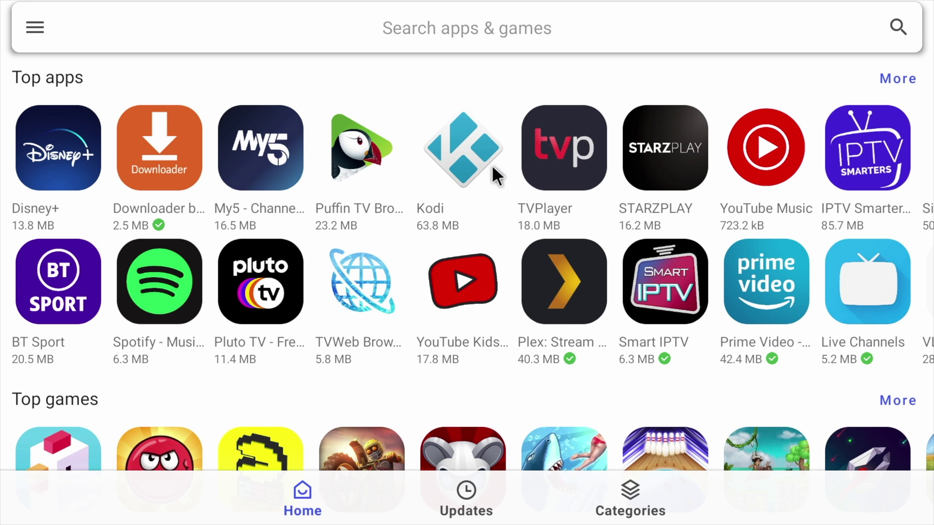
pyautogui.click(362, 153)
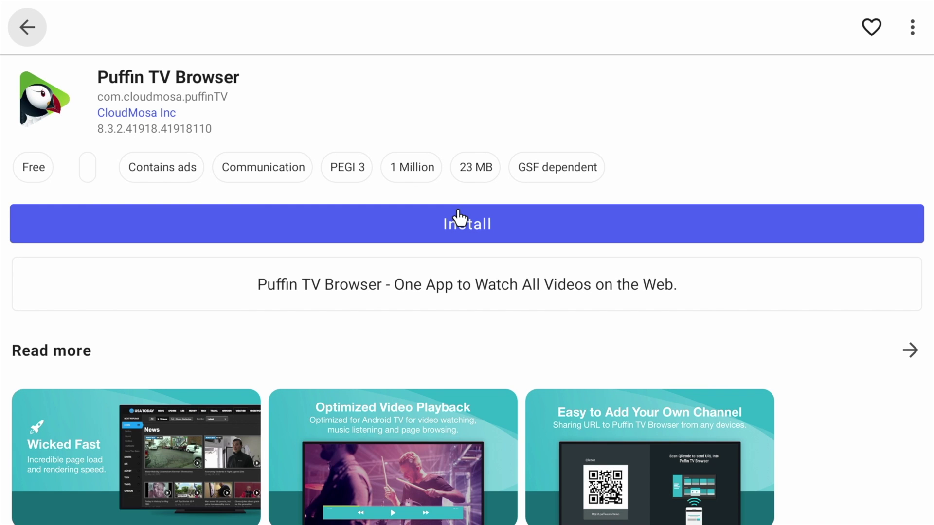
pyautogui.scroll(-2, 459, 218)
pyautogui.scroll(-8, 398, 189)
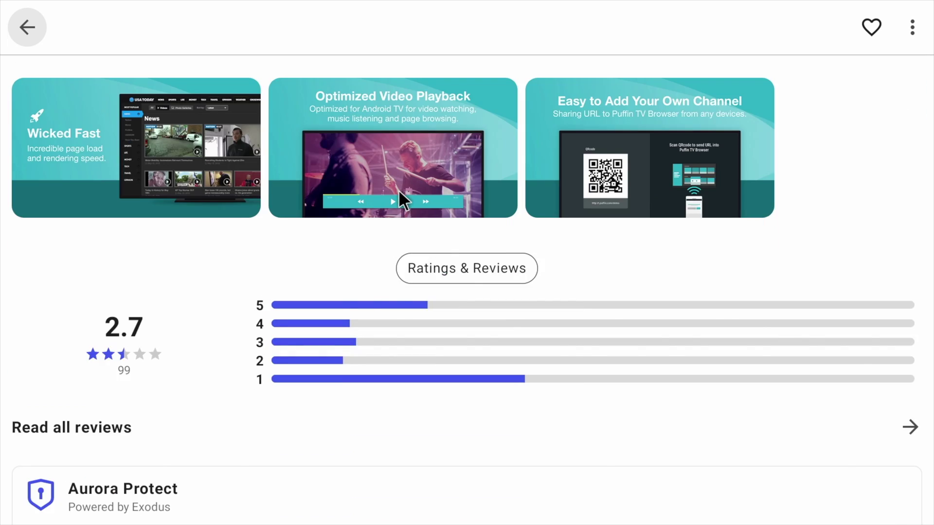
pyautogui.press('Escape')
pyautogui.click(892, 399)
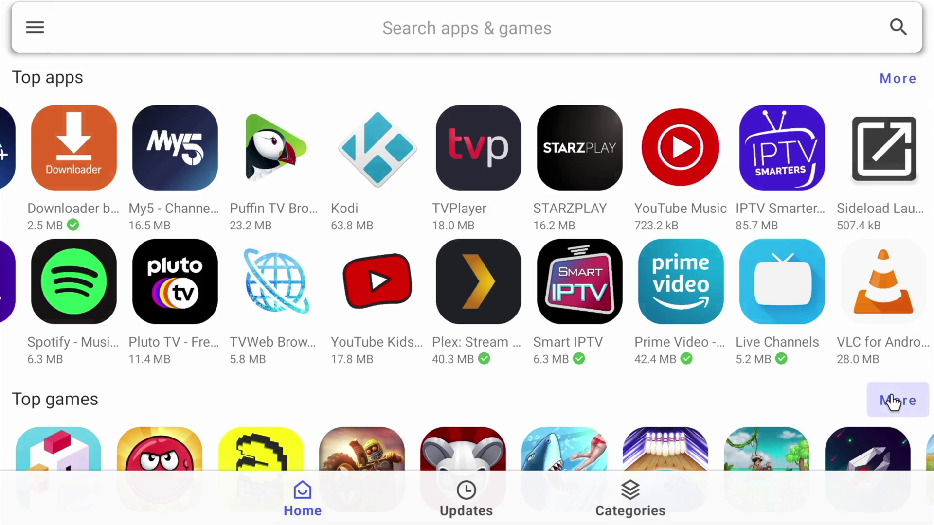
pyautogui.click(499, 440)
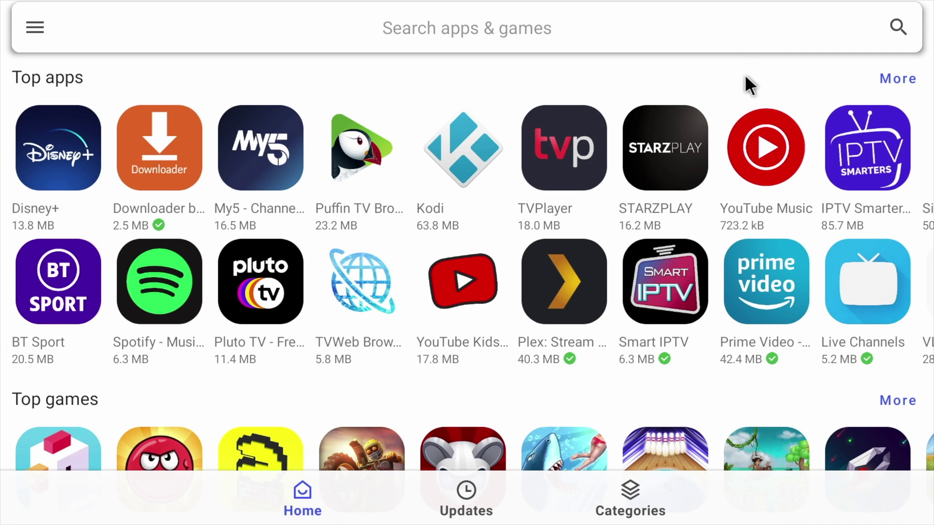
pyautogui.click(653, 26)
pyautogui.write('angry birds')
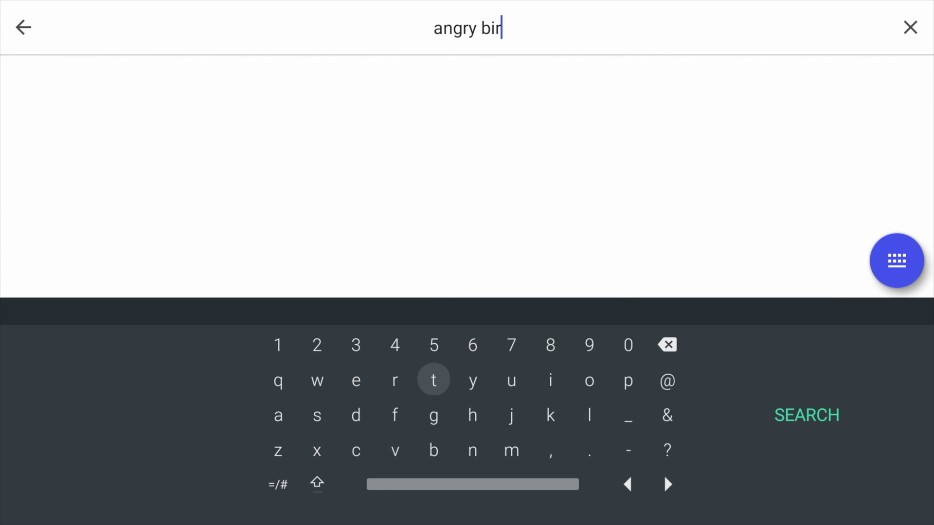
pyautogui.press('Right')
pyautogui.press('Right')
pyautogui.press('Right')
pyautogui.press('Right')
pyautogui.press('Right')
pyautogui.press('Right')
pyautogui.press('Right')
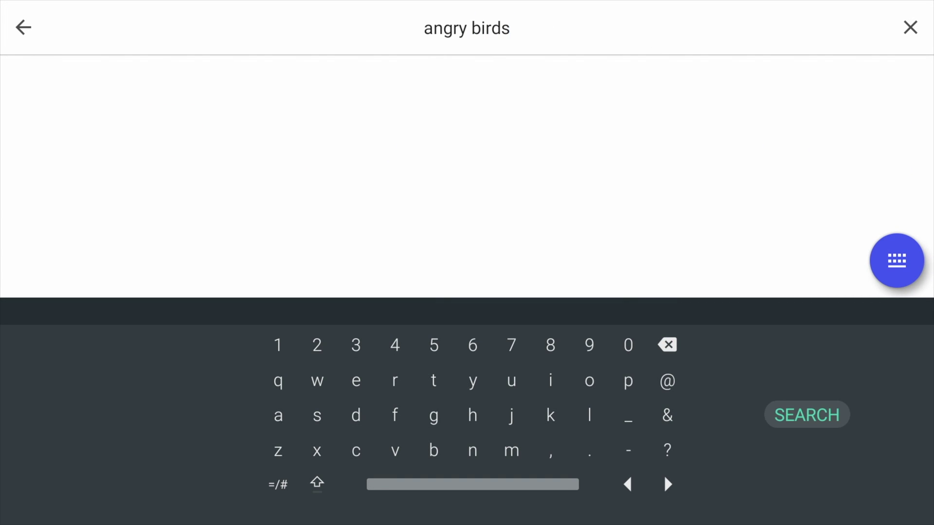
pyautogui.press('Return')
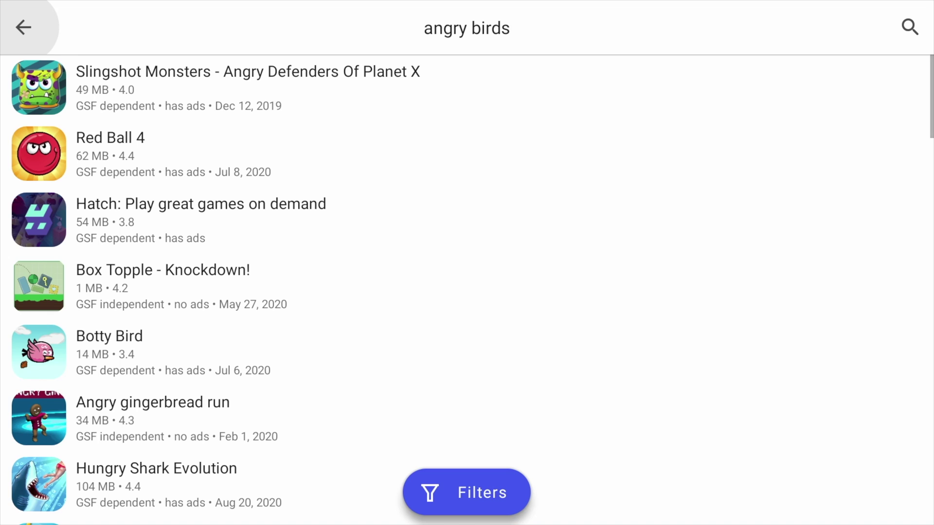
pyautogui.press('Down')
pyautogui.press('Down')
pyautogui.press('Down')
pyautogui.press('Down')
pyautogui.press('Down')
pyautogui.press('Down')
pyautogui.press('Down')
pyautogui.press('Down')
pyautogui.press('Down')
pyautogui.press('Down')
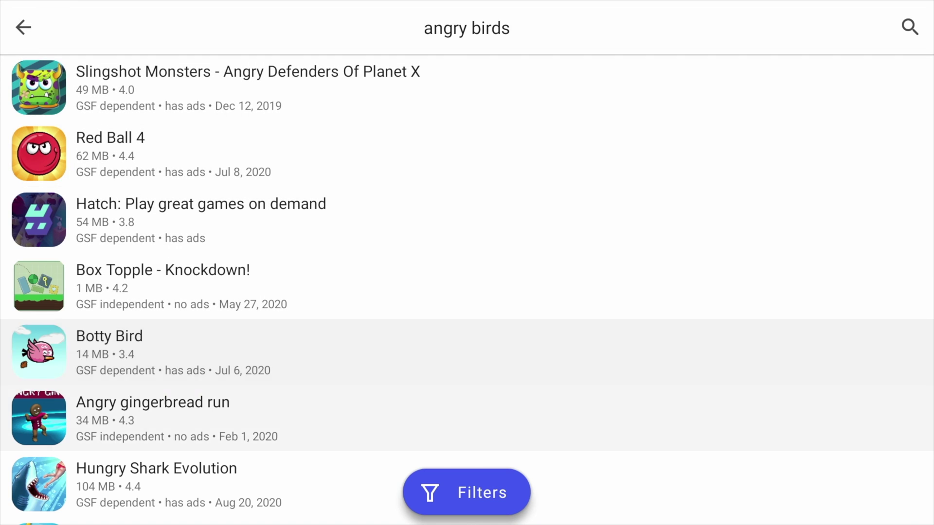
pyautogui.press('Down')
pyautogui.press('Down')
pyautogui.press('Escape')
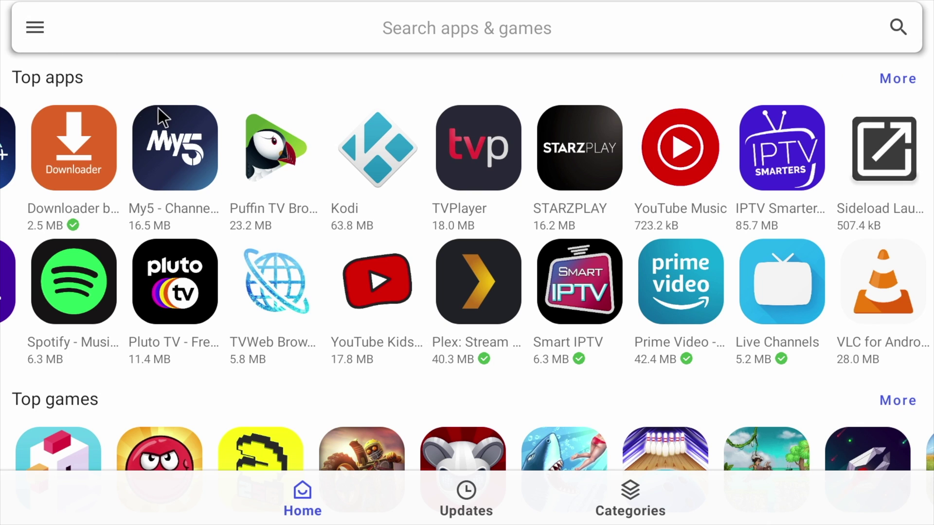
# Step: Set Aurora Store's spoofed device to Google Pixel 2 (api27)
pyautogui.click(35, 27)
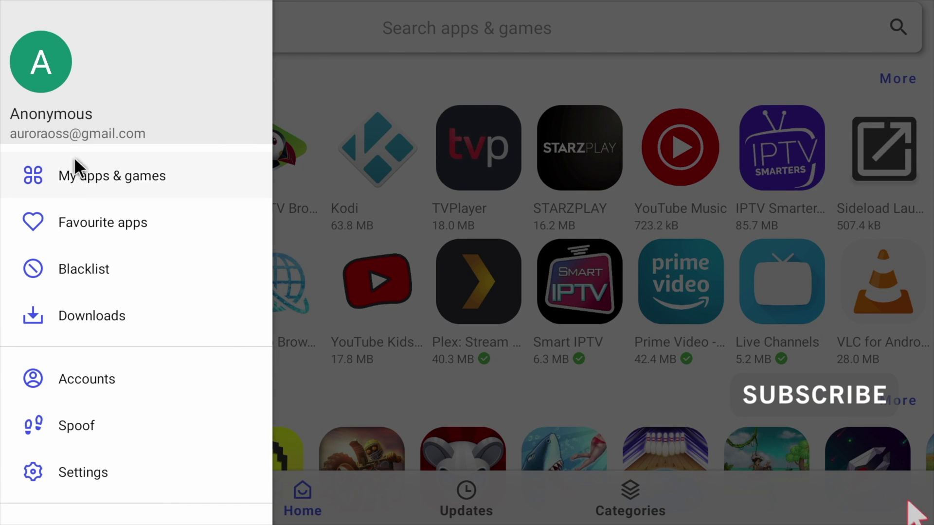
pyautogui.click(104, 419)
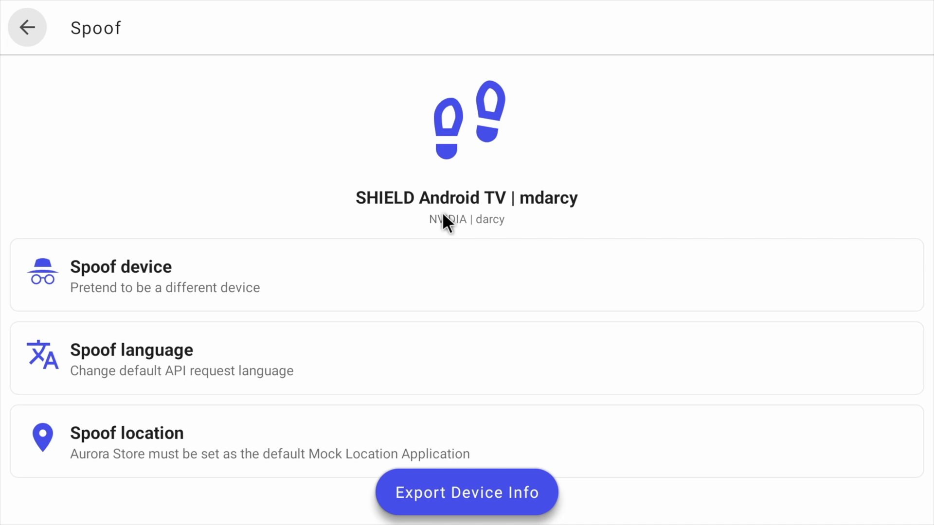
pyautogui.click(254, 268)
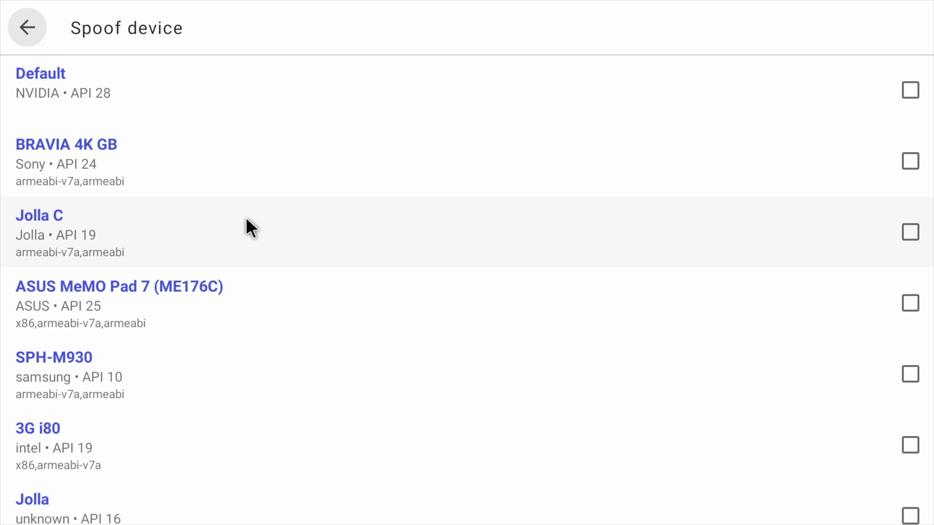
pyautogui.scroll(-3, 246, 227)
pyautogui.scroll(-10, 246, 233)
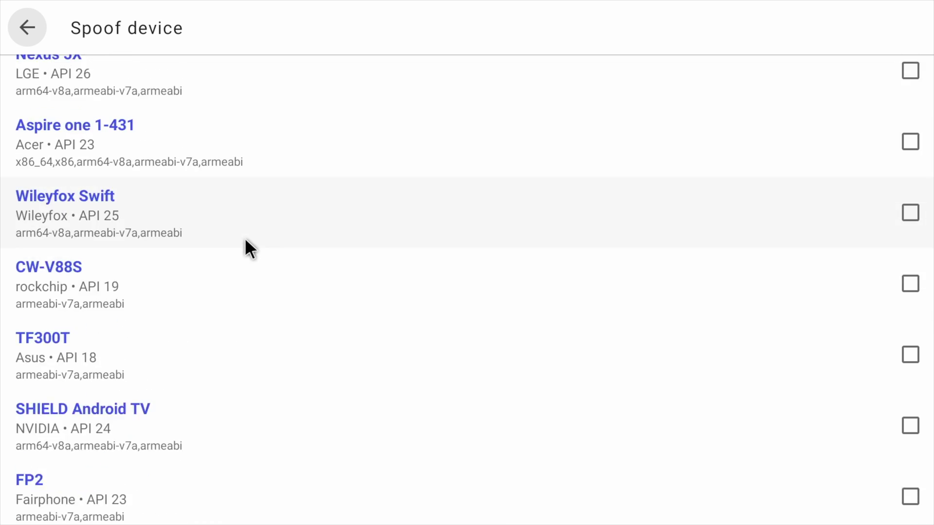
pyautogui.scroll(-15, 245, 241)
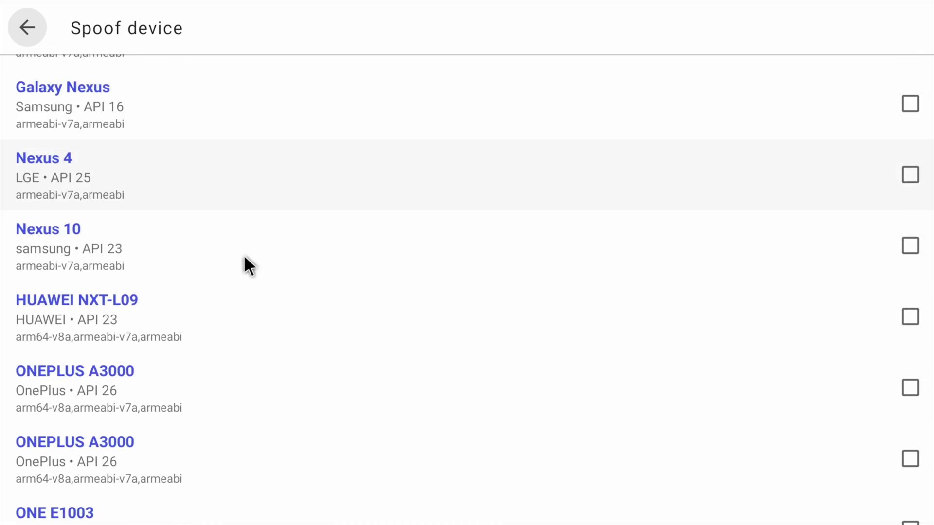
pyautogui.scroll(-4, 245, 264)
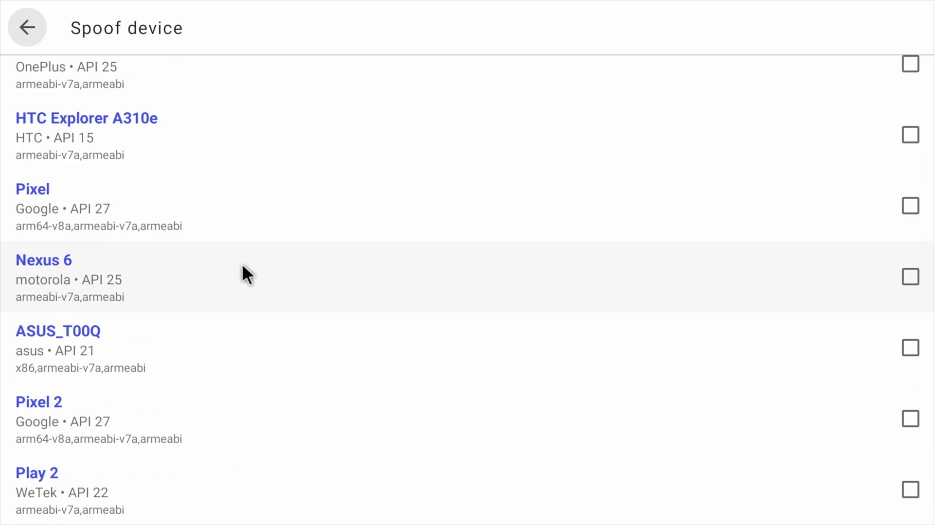
pyautogui.click(229, 403)
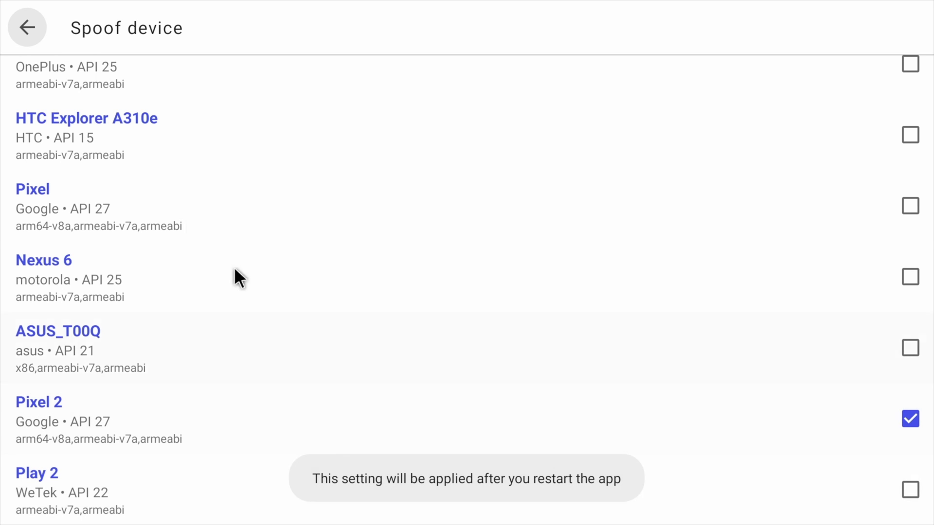
pyautogui.scroll(2, 292, 379)
pyautogui.click(25, 35)
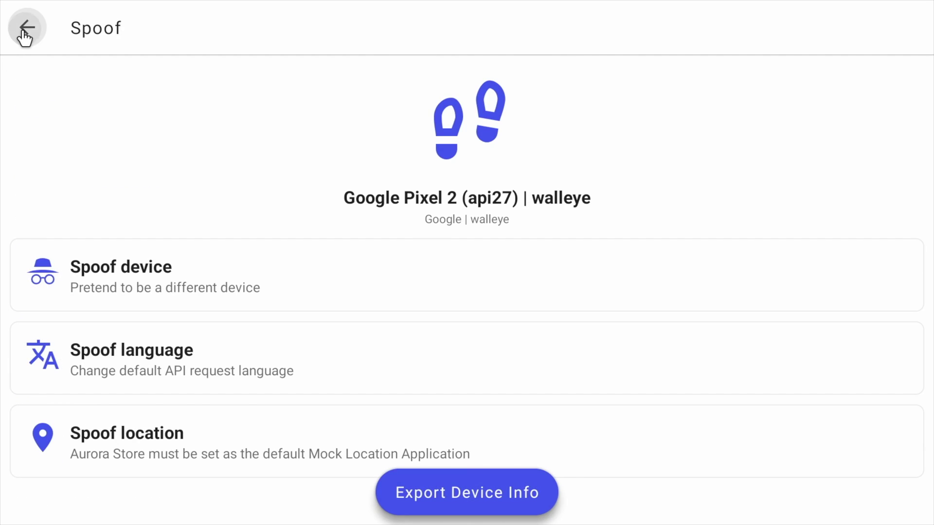
# Step: Log out of the anonymous account session so it logs in again
pyautogui.click(24, 37)
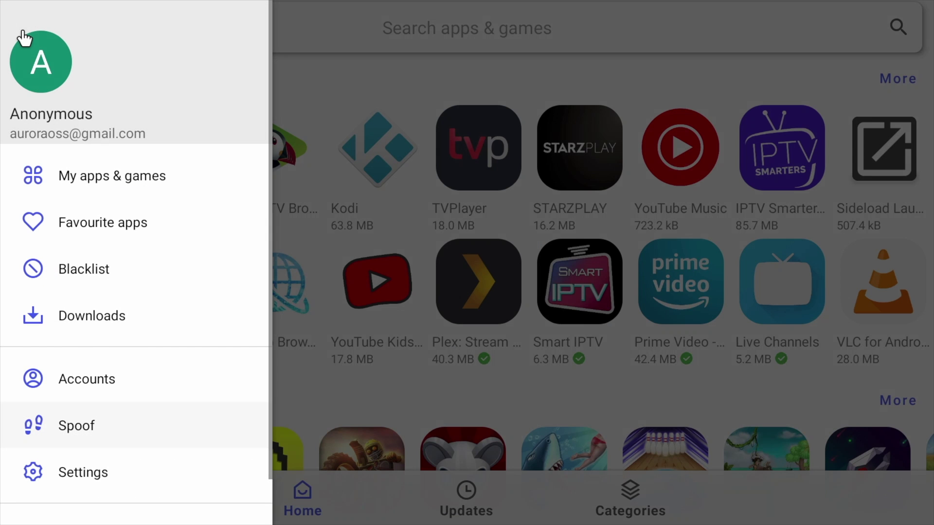
pyautogui.click(107, 380)
pyautogui.click(467, 437)
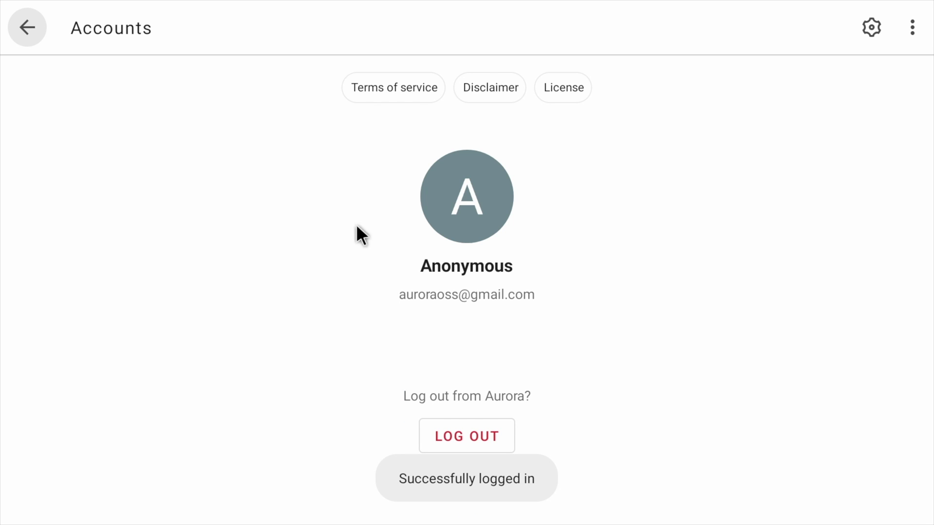
pyautogui.click(30, 29)
# Step: Confirm the Spoof page shows Pixel 2, then return to the store home
pyautogui.click(28, 28)
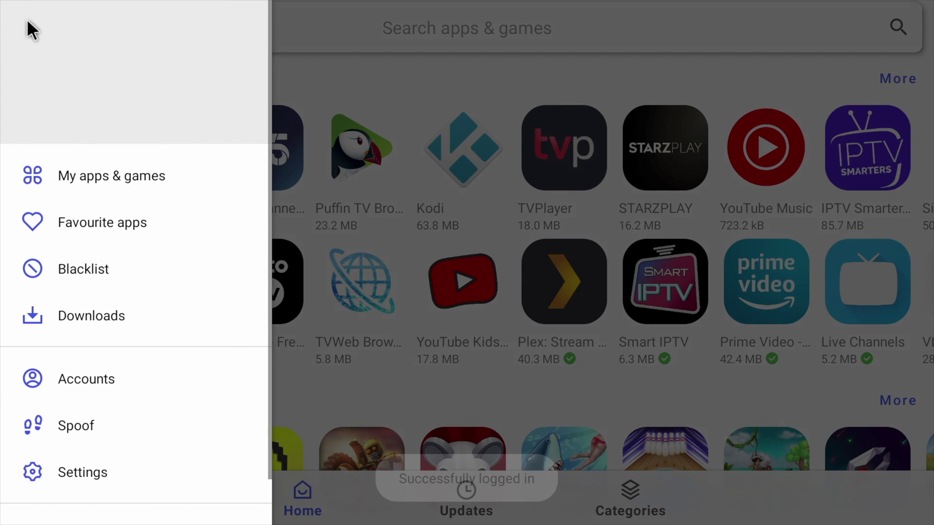
pyautogui.click(90, 430)
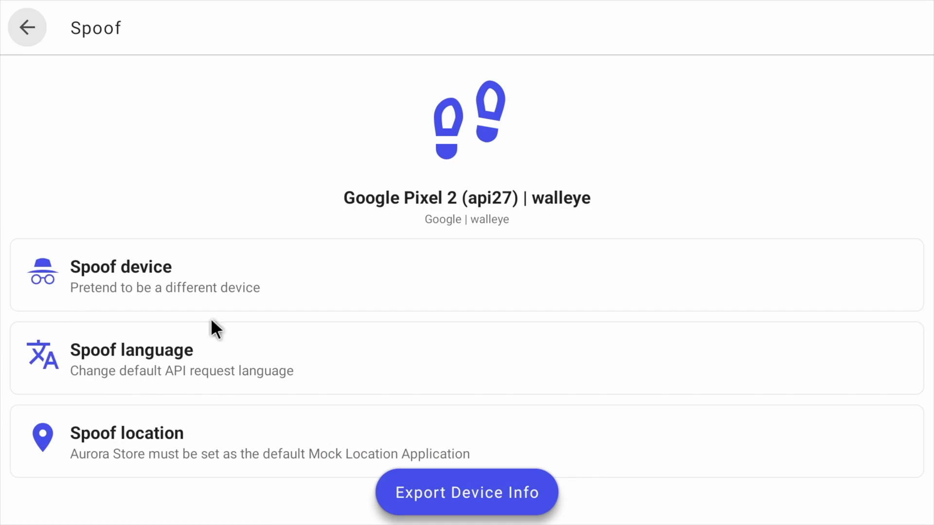
pyautogui.press('Escape')
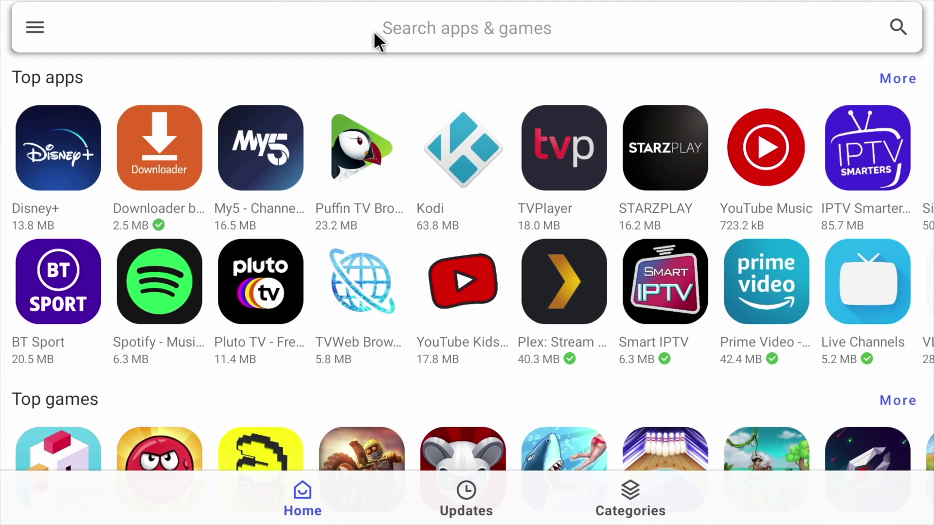
# Step: Search for 'angry birds', then install and launch Angry Birds 2
pyautogui.click(374, 33)
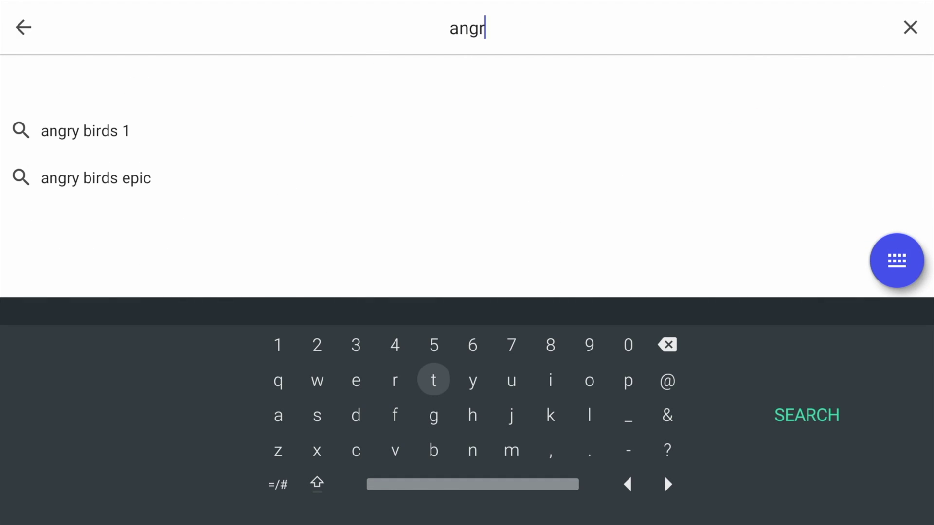
pyautogui.click(237, 99)
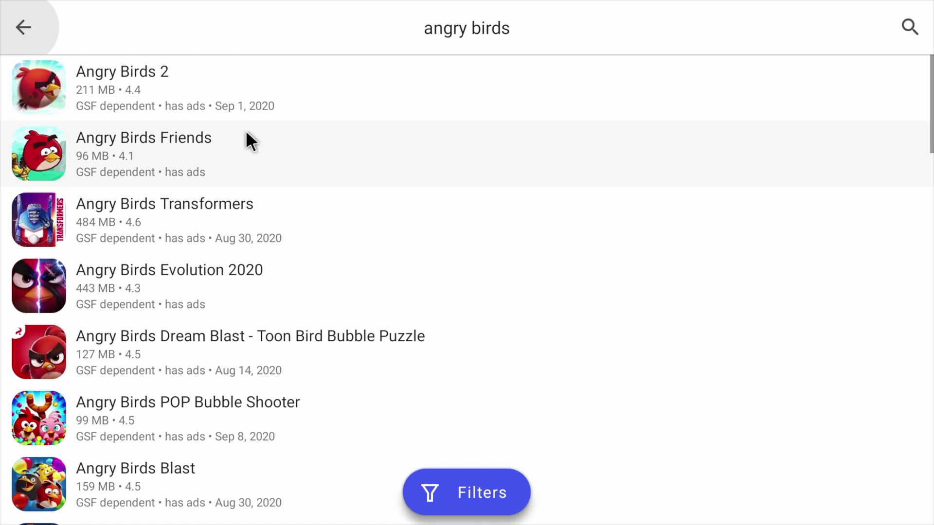
pyautogui.click(229, 104)
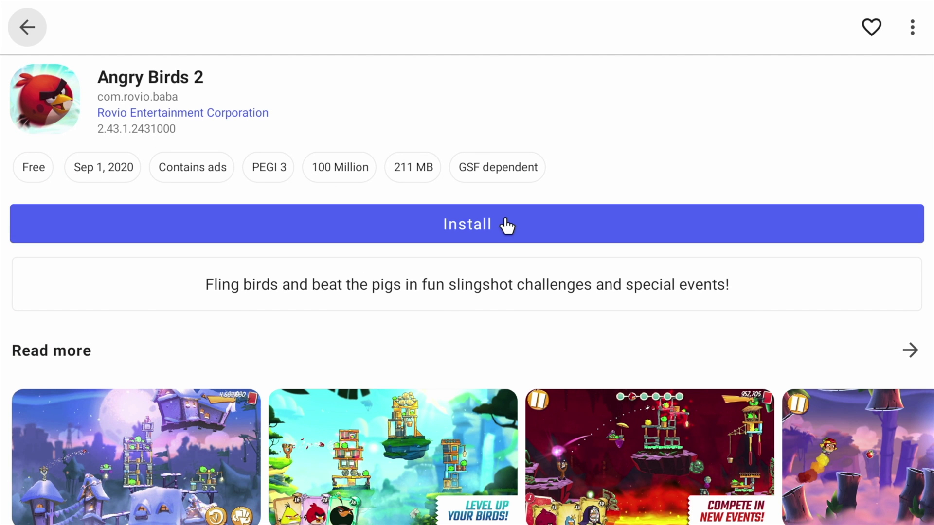
pyautogui.click(506, 225)
pyautogui.click(711, 230)
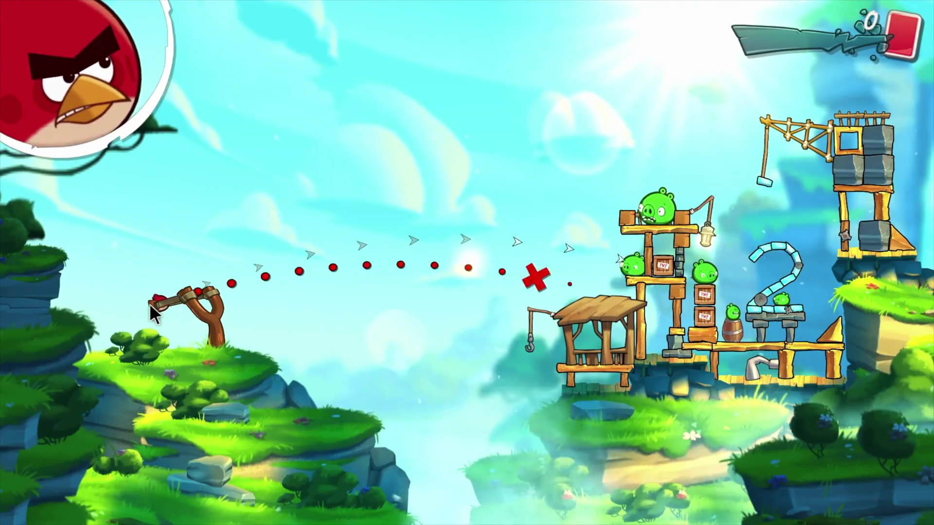
# Step: Fling a bird at the pigs in Angry Birds 2, then install and briefly fly AirAttack 2
pyautogui.moveTo(150, 304); pyautogui.dragTo(148, 312)
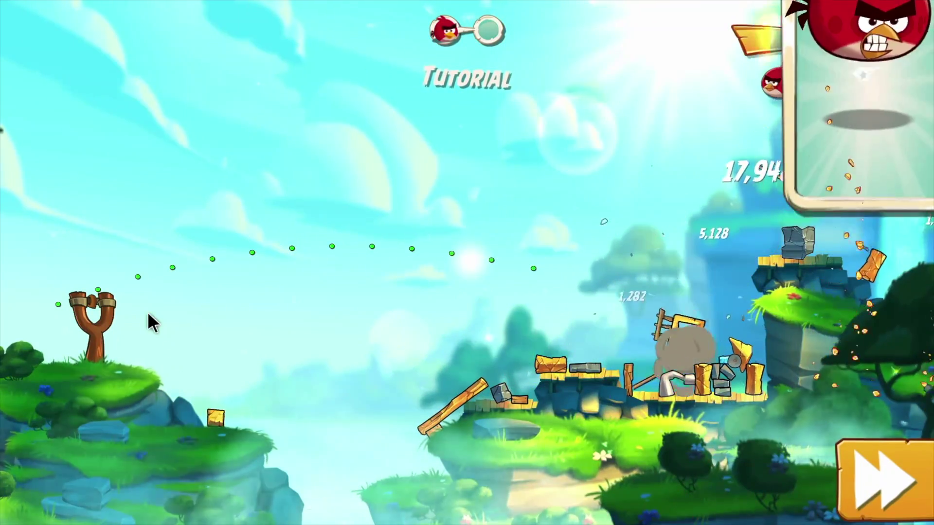
pyautogui.click(896, 492)
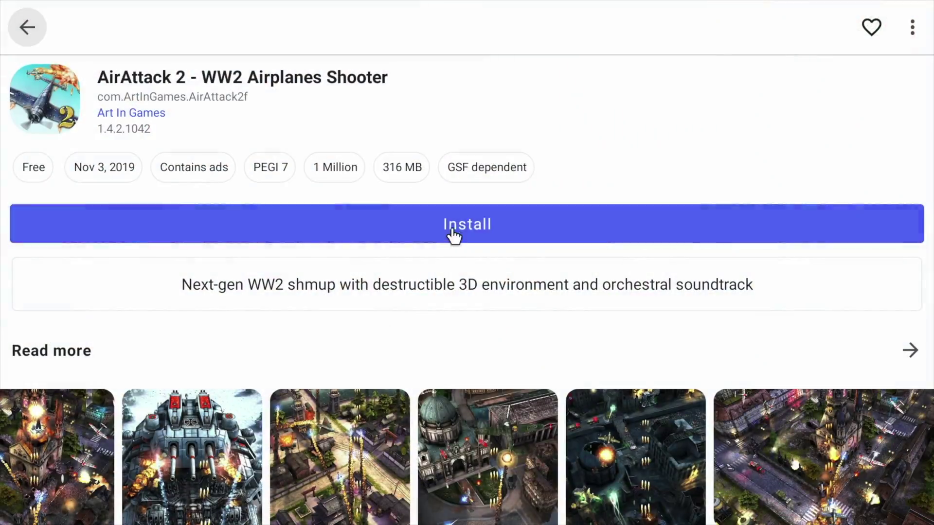
pyautogui.click(452, 225)
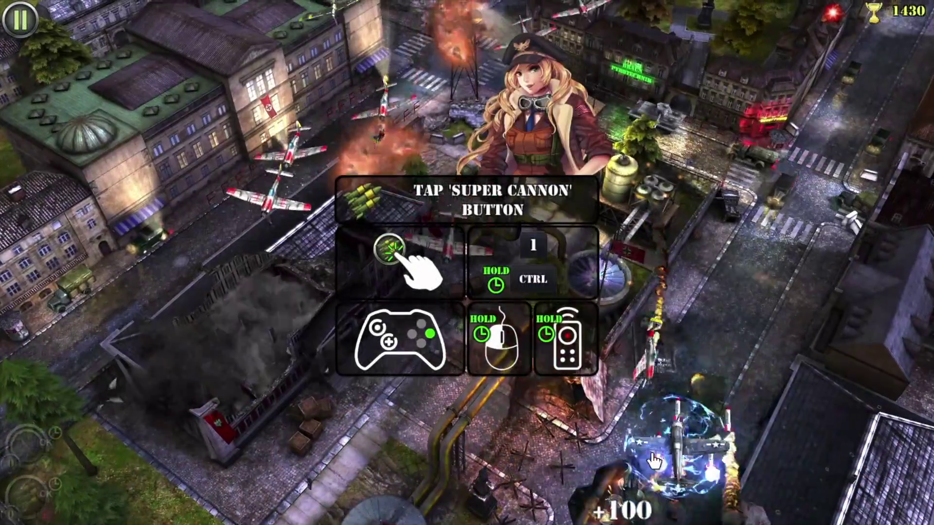
pyautogui.moveTo(653, 460)
pyautogui.mouseDown()
pyautogui.moveTo(627, 452)
pyautogui.moveTo(316, 462)
pyautogui.moveTo(319, 479)
pyautogui.moveTo(292, 428)
pyautogui.moveTo(331, 453)
pyautogui.moveTo(559, 453)
pyautogui.moveTo(730, 433)
pyautogui.moveTo(701, 418)
pyautogui.moveTo(829, 422)
pyautogui.moveTo(307, 434)
pyautogui.moveTo(450, 443)
pyautogui.moveTo(451, 471)
pyautogui.moveTo(334, 474)
pyautogui.mouseUp()
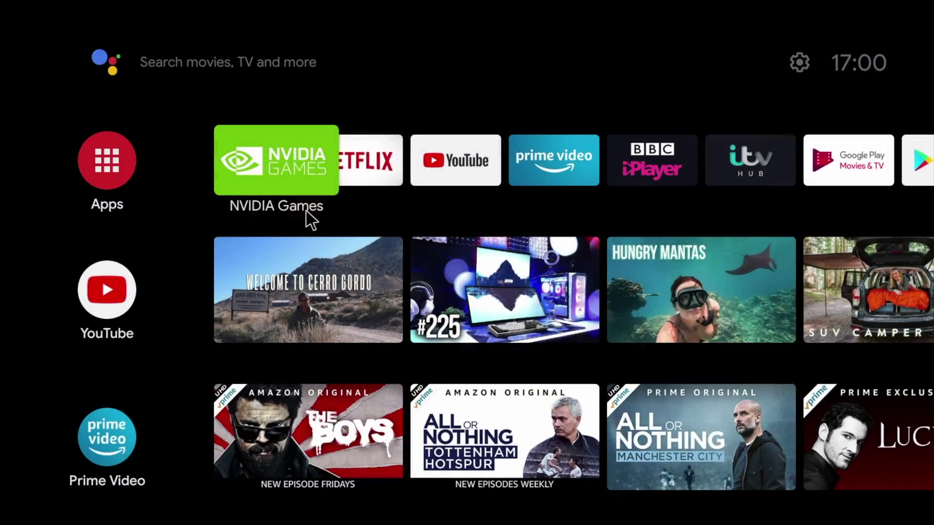
# Step: Open Downloader and search for 'aurora apk'
pyautogui.press('Right')
pyautogui.press('Right')
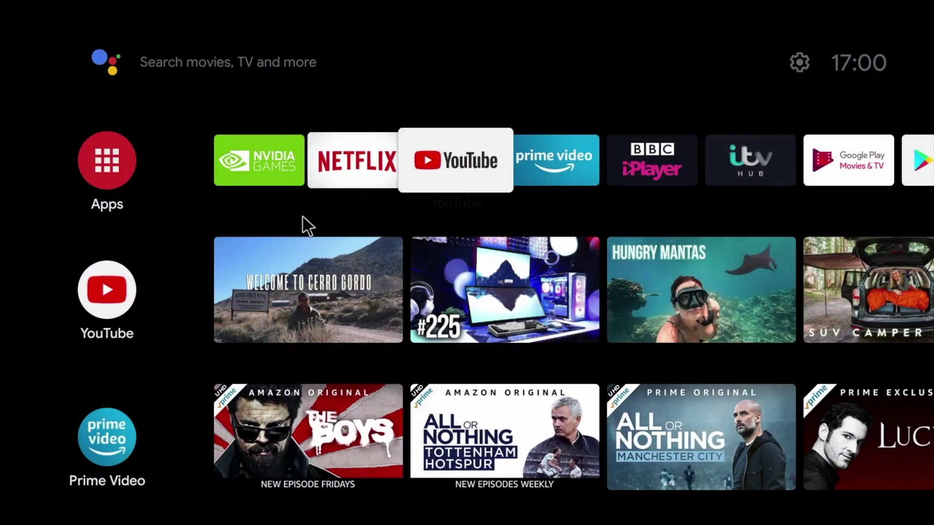
pyautogui.press('Right')
pyautogui.press('Right')
pyautogui.press('Right')
pyautogui.press('Right')
pyautogui.press('Return')
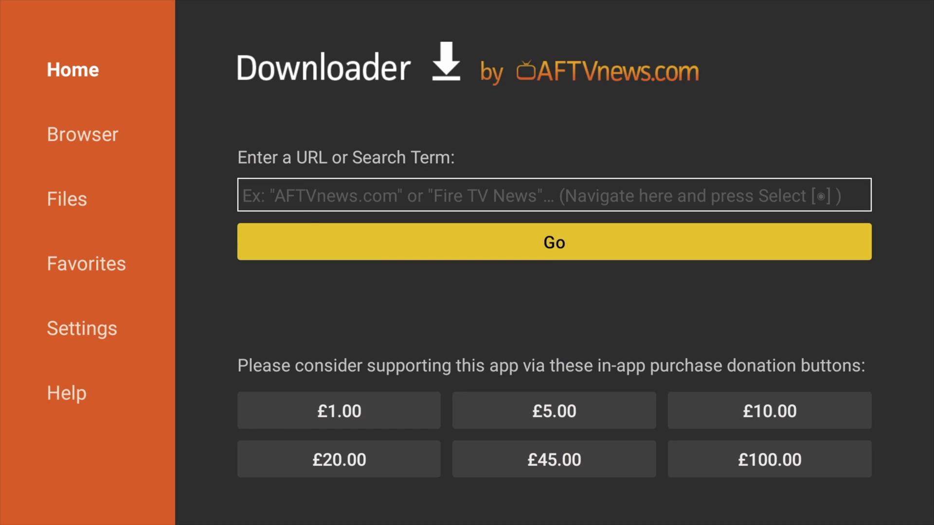
pyautogui.press('Return')
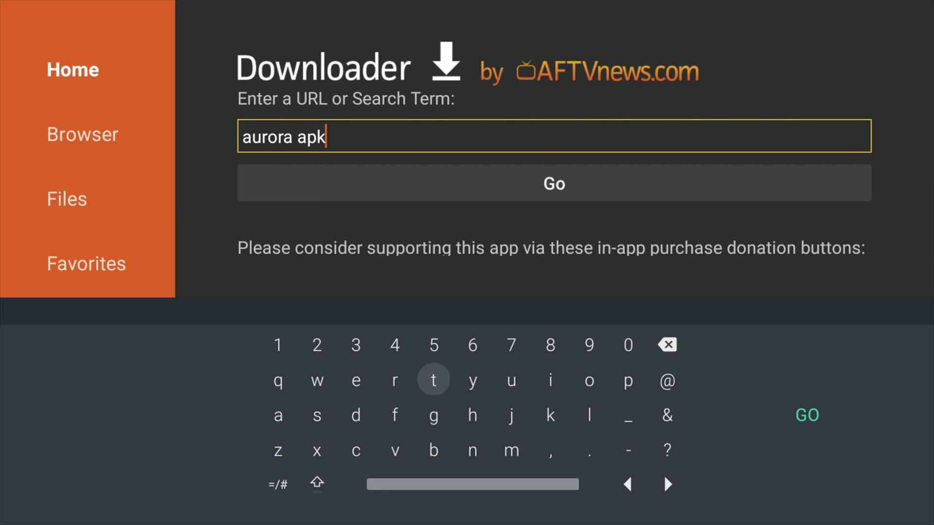
pyautogui.press('Return')
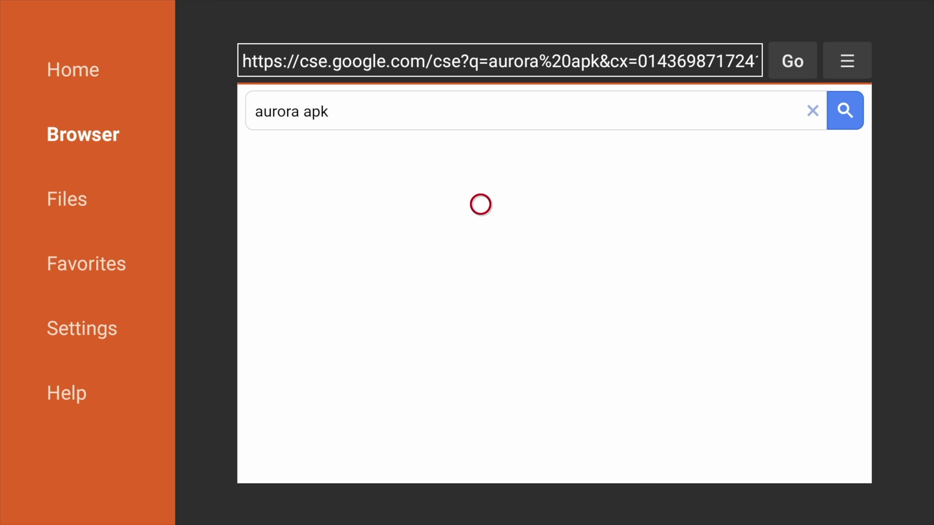
# Step: Open the f-droid.org Aurora Store result and download the F-Droid client
pyautogui.scroll(-5, 463, 259)
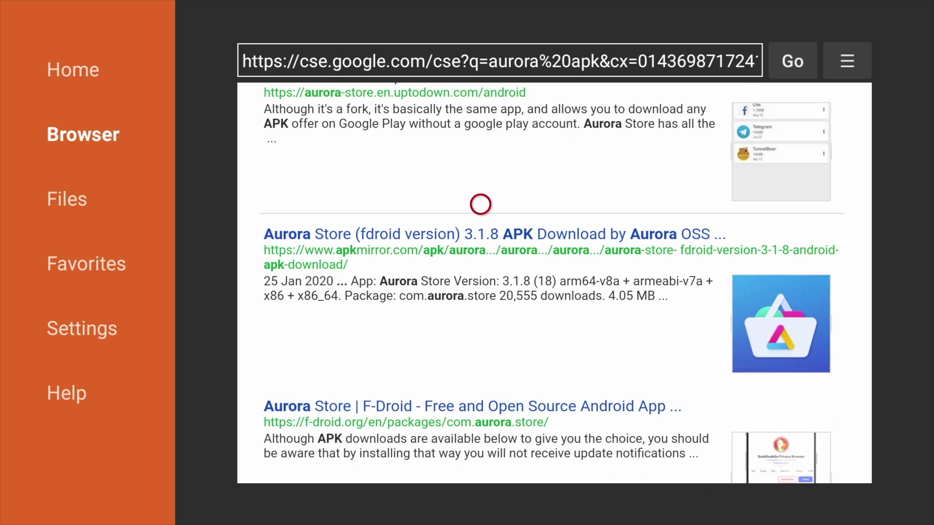
pyautogui.click(458, 346)
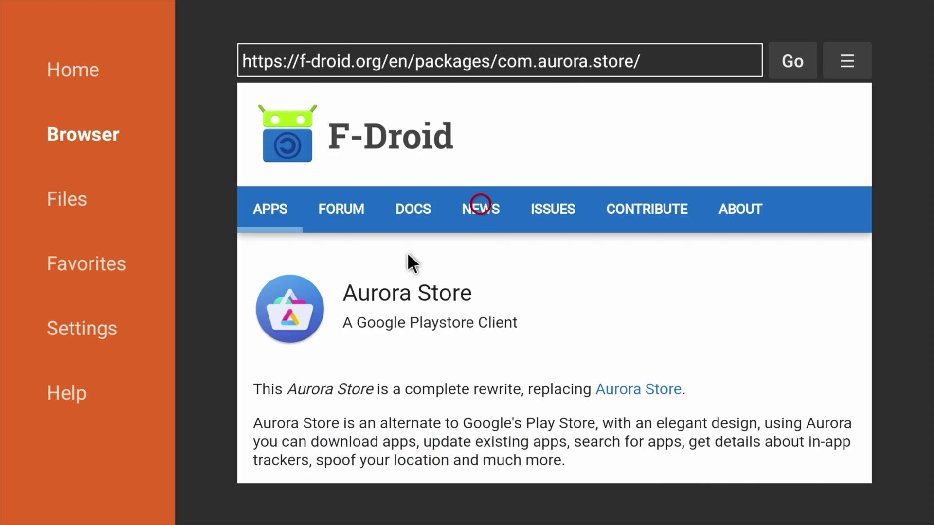
pyautogui.scroll(-3, 407, 258)
pyautogui.scroll(-10, 409, 256)
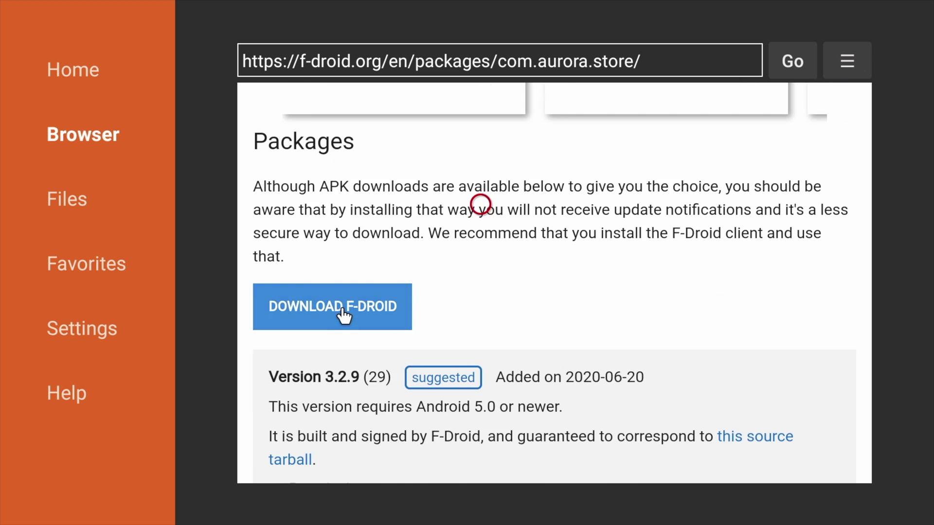
pyautogui.click(342, 310)
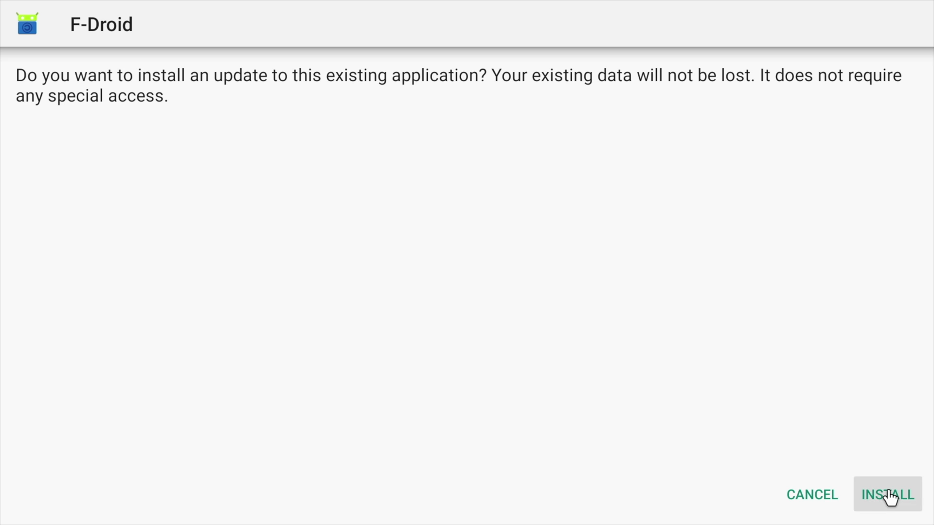
# Step: Install and open F-Droid, then search 'aurora' and install Aurora Store from it
pyautogui.click(891, 496)
pyautogui.click(890, 496)
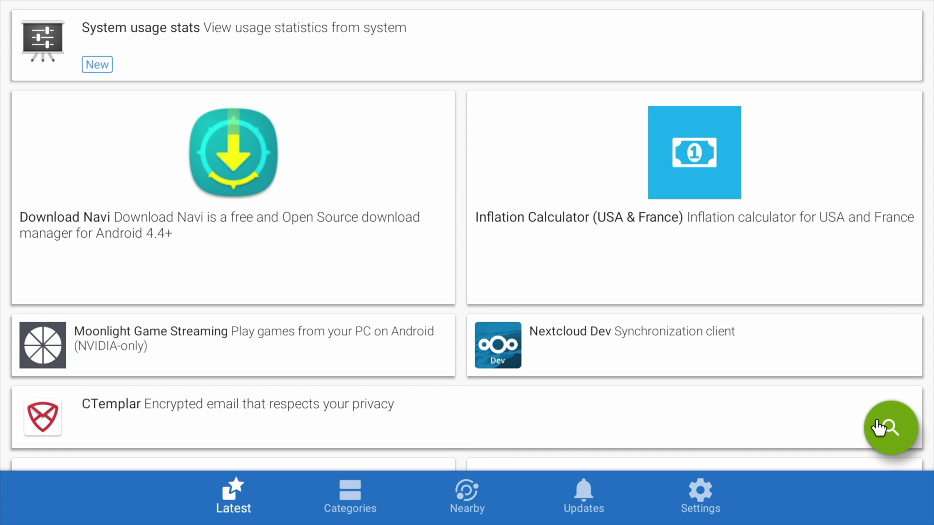
pyautogui.click(879, 428)
pyautogui.click(590, 39)
pyautogui.write('aurora')
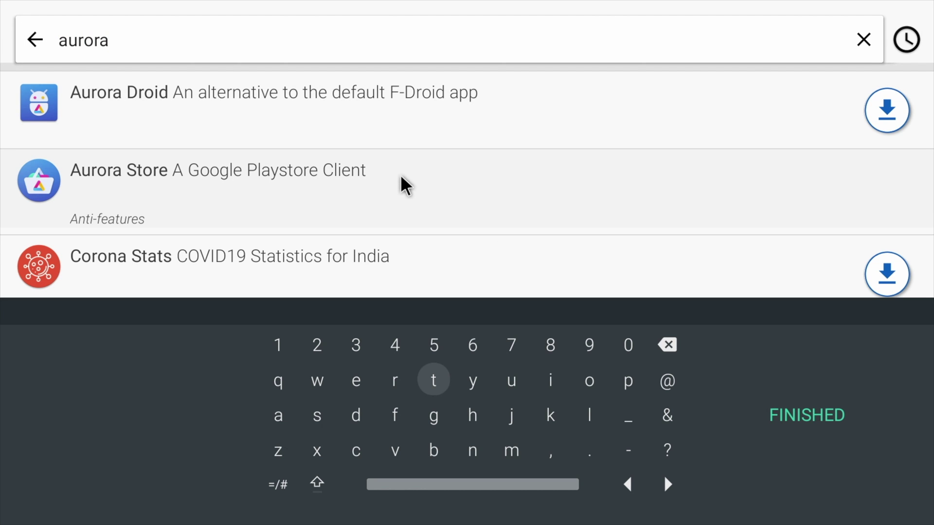
pyautogui.click(404, 185)
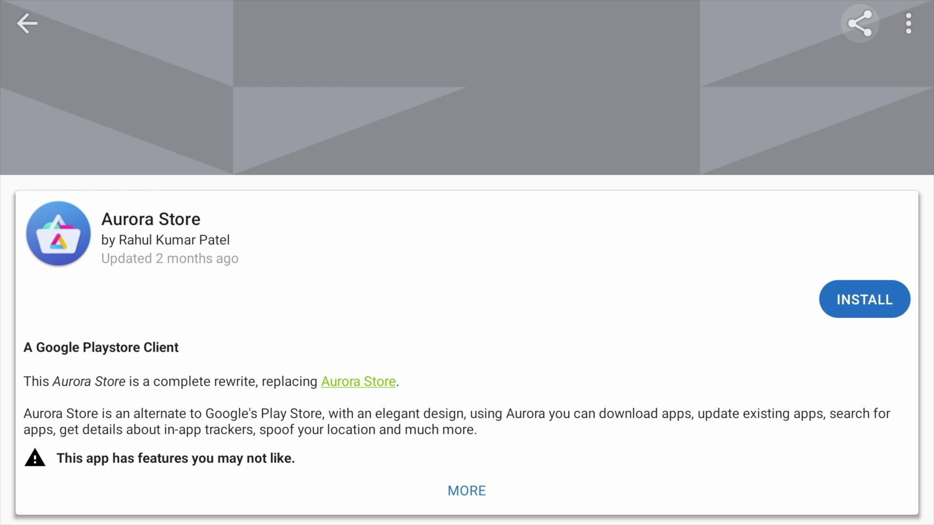
pyautogui.click(864, 299)
pyautogui.click(889, 494)
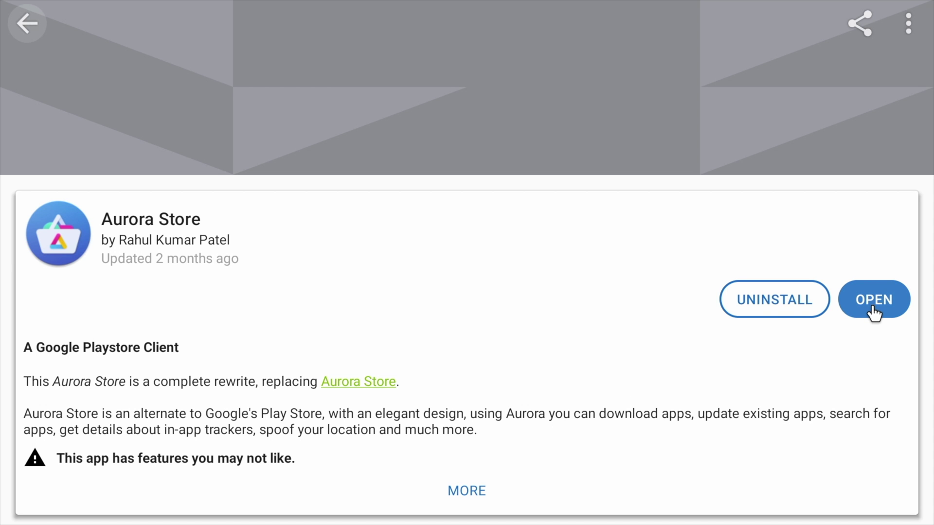
# Step: Launch Aurora Store, allow file access, log in anonymously, then browse the favourites app picker
pyautogui.click(874, 313)
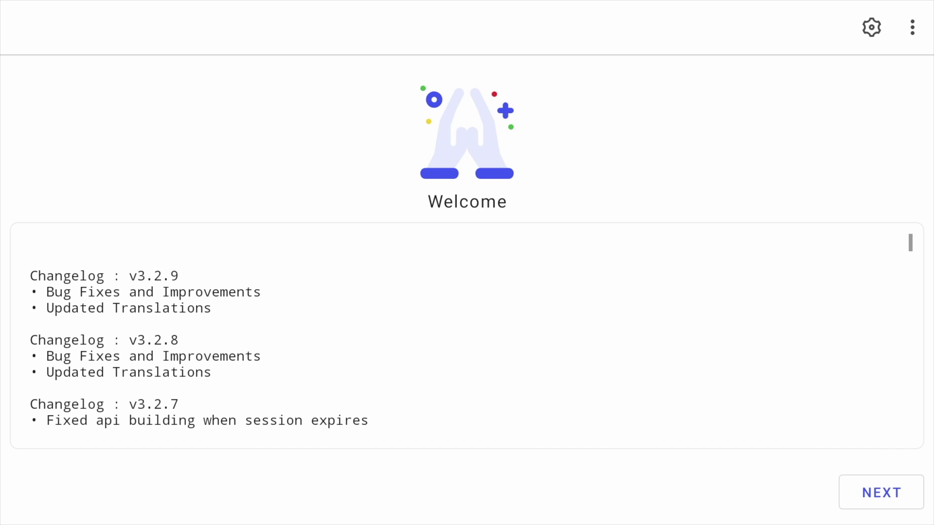
pyautogui.click(875, 496)
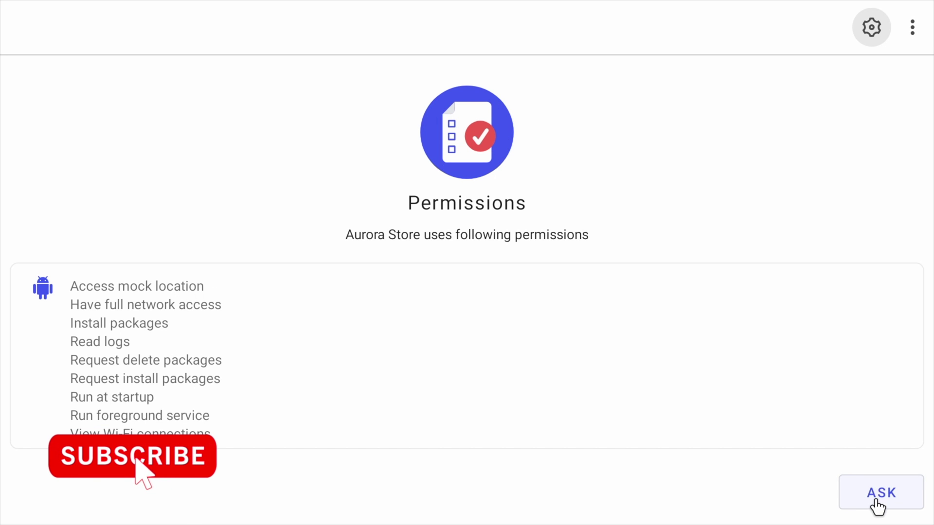
pyautogui.click(881, 494)
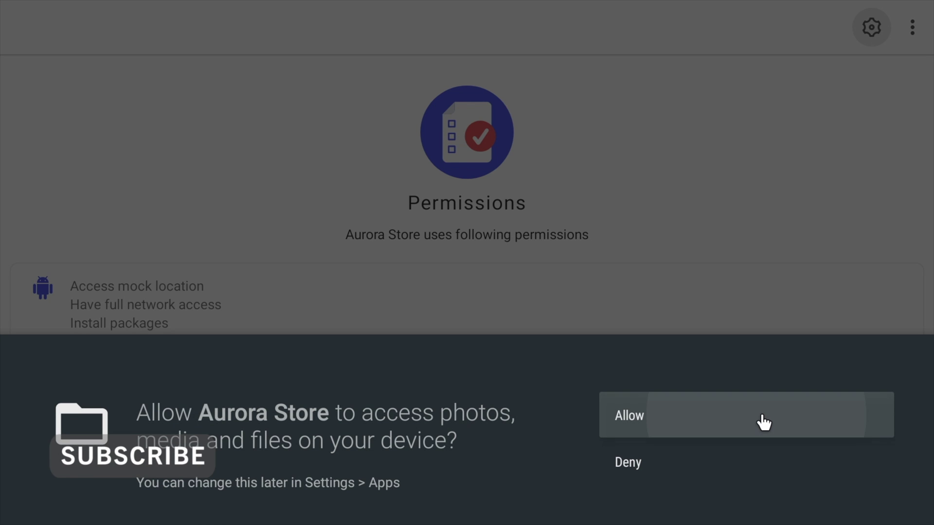
pyautogui.click(764, 423)
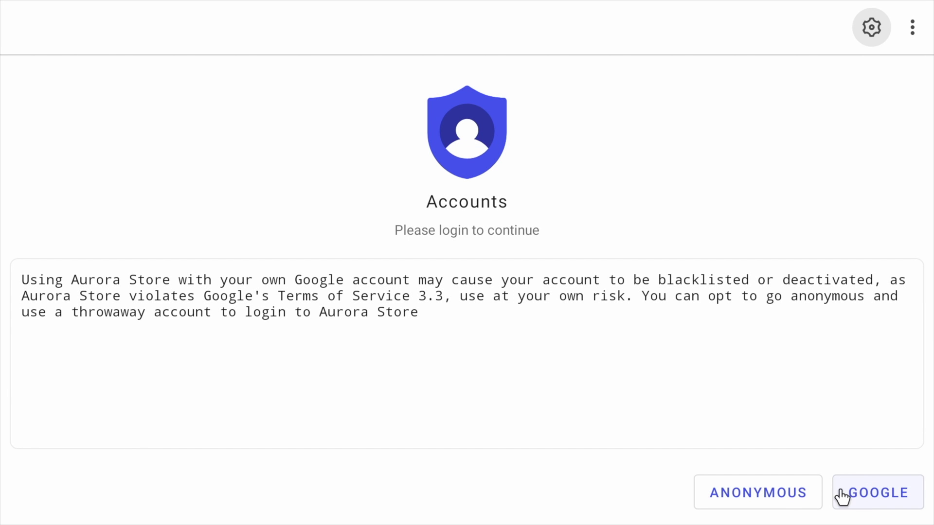
pyautogui.click(768, 490)
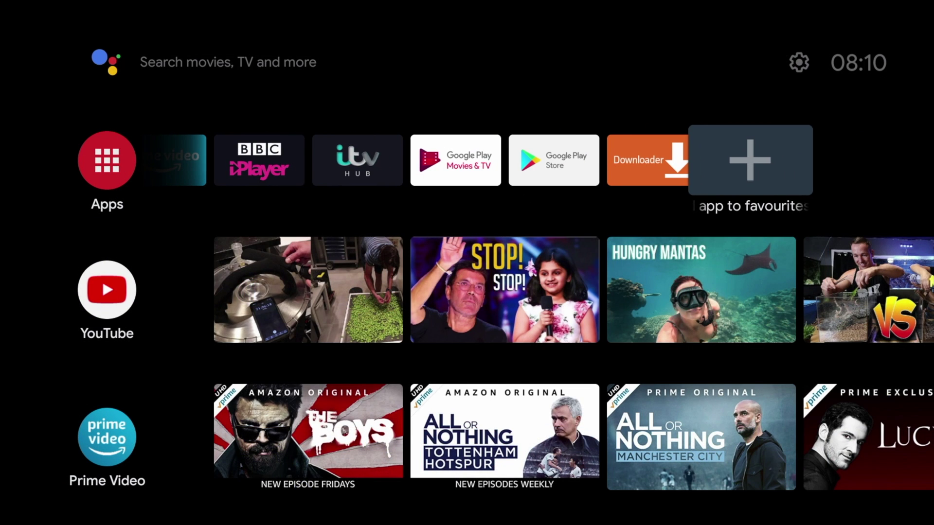
pyautogui.press('Return')
pyautogui.press('Down')
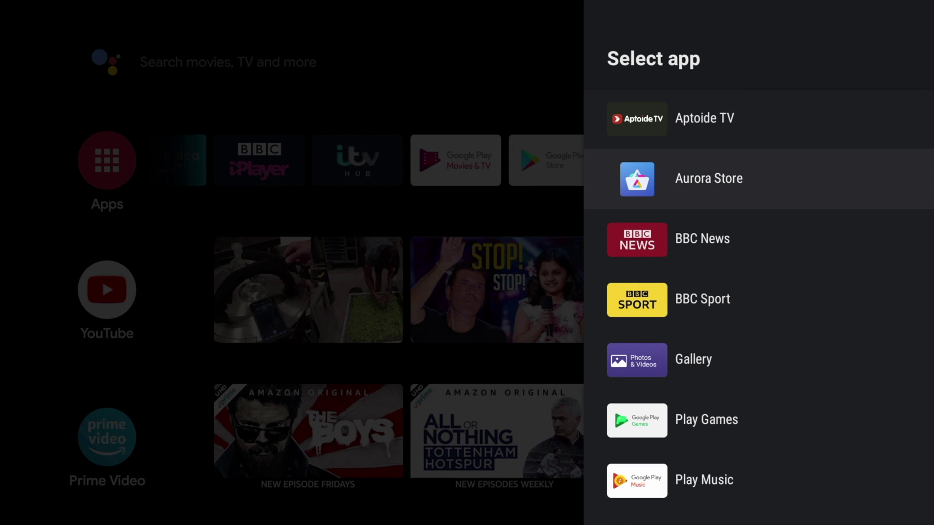